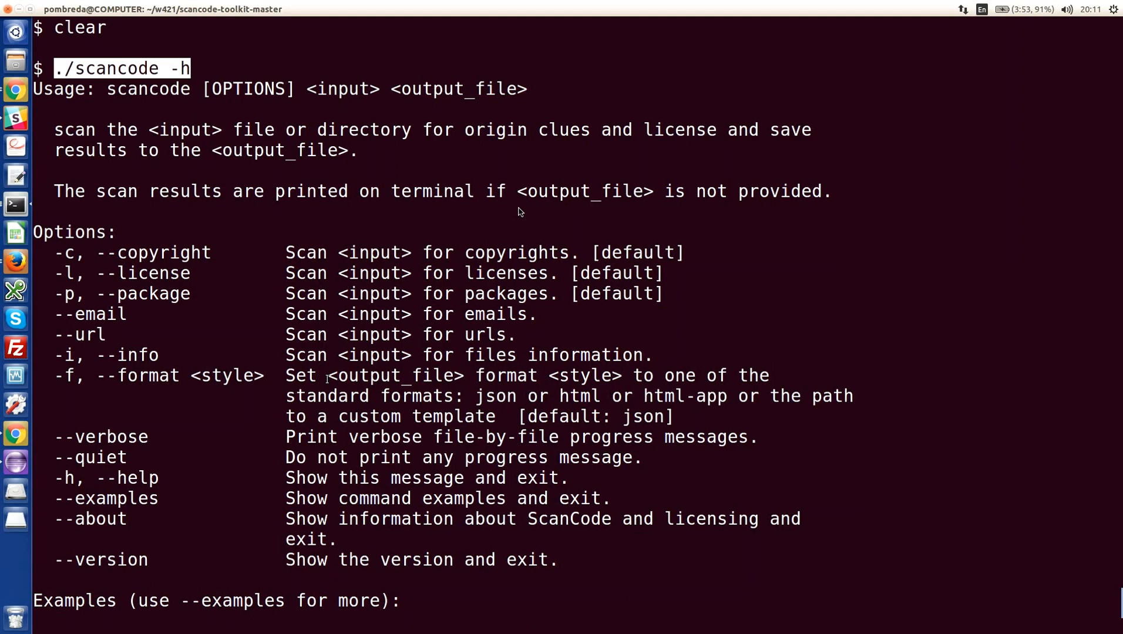
- Clear the terminal and run ./scancode -lcip --email --url --format html-app samples/ sample_scan4.html
scroll(521, 212, down, 5)
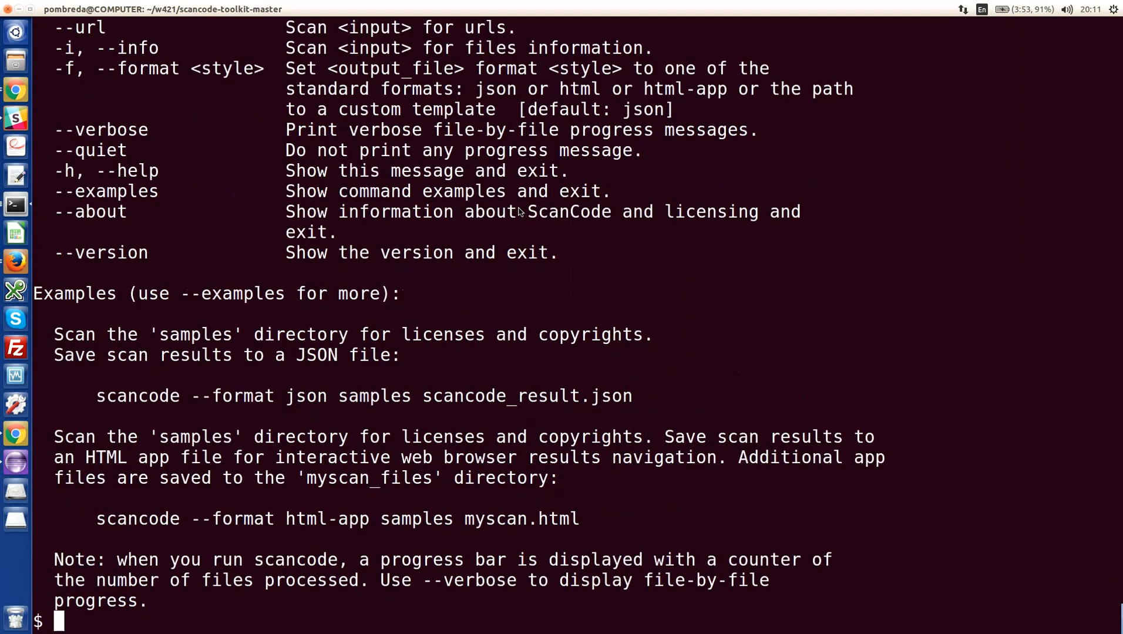
key(ctrl+l)
key(Up)
key(Up)
key(Up)
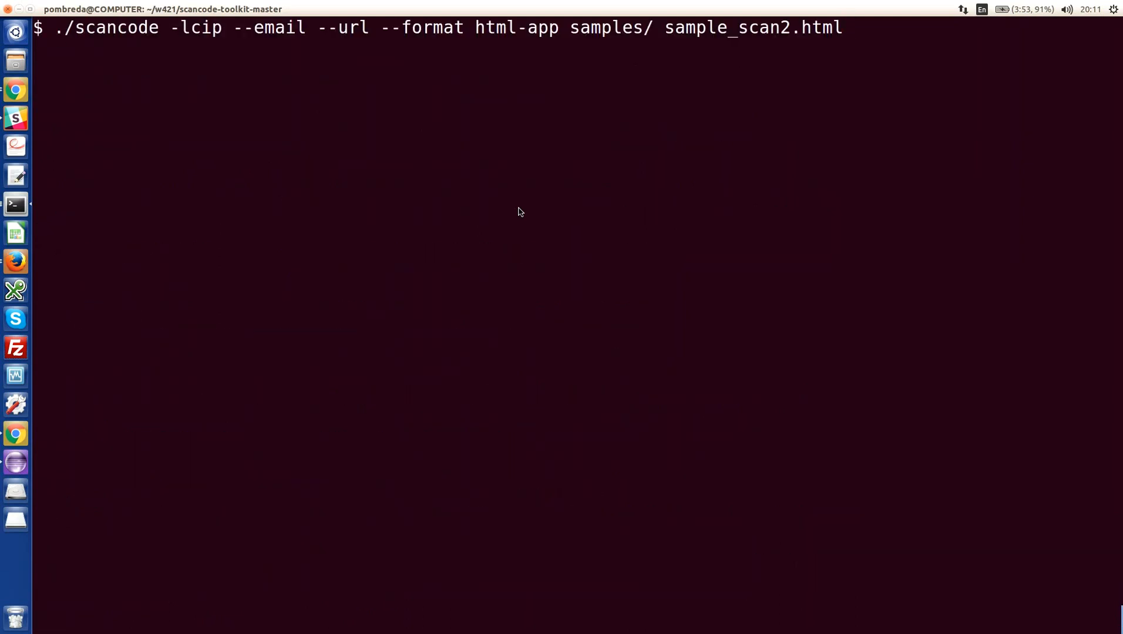
key(Left)
key(Left)
key(Left)
key(Left)
key(Left)
key(BackSpace)
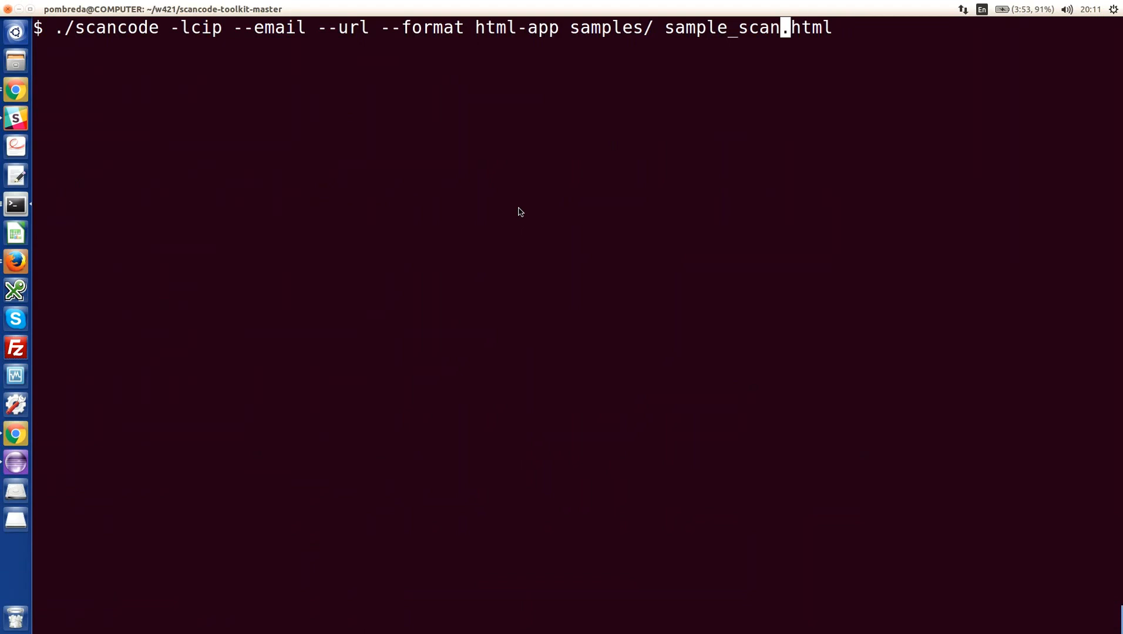
text(4)
key(Return)
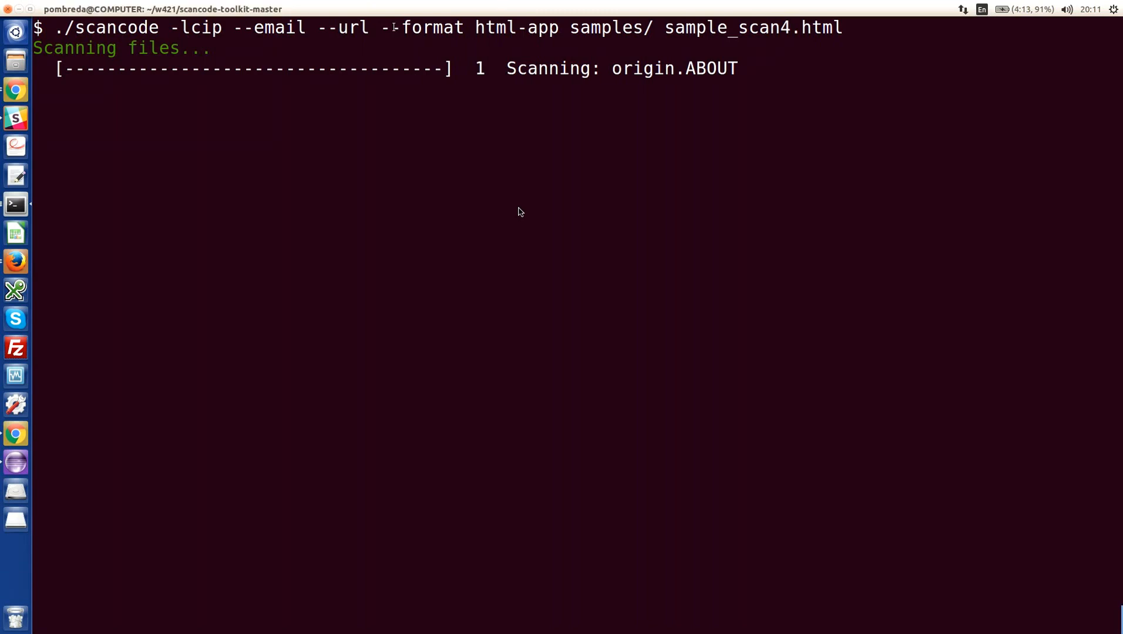
drag(395, 27, 652, 27)
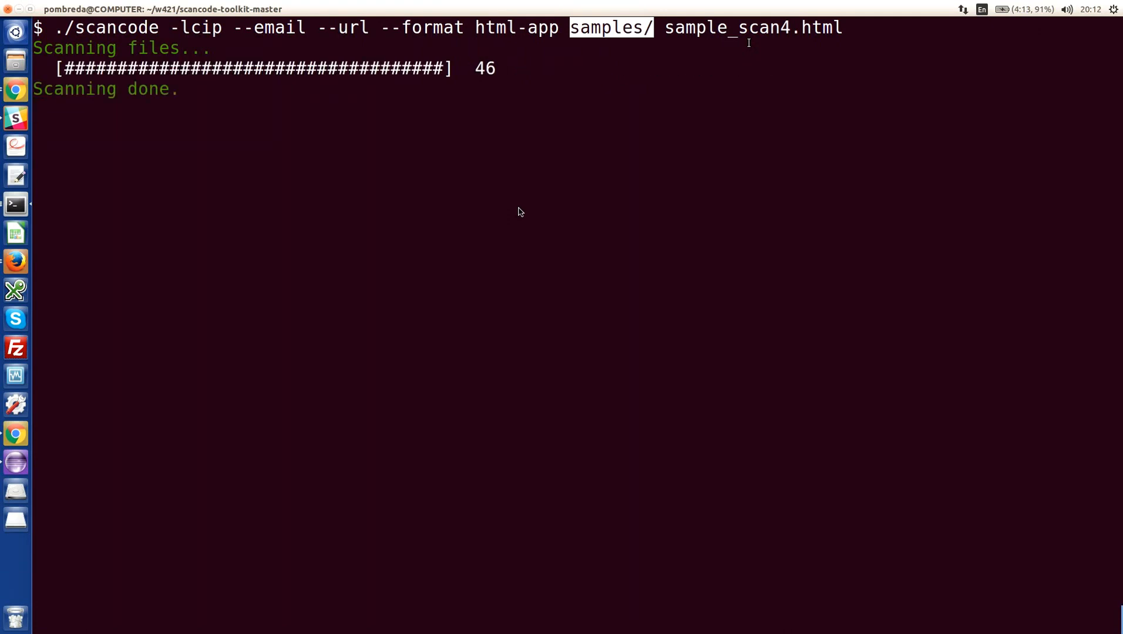
- Open the scan result file sample_scan4.html in Firefox from the command line
key(Return)
text(firef)
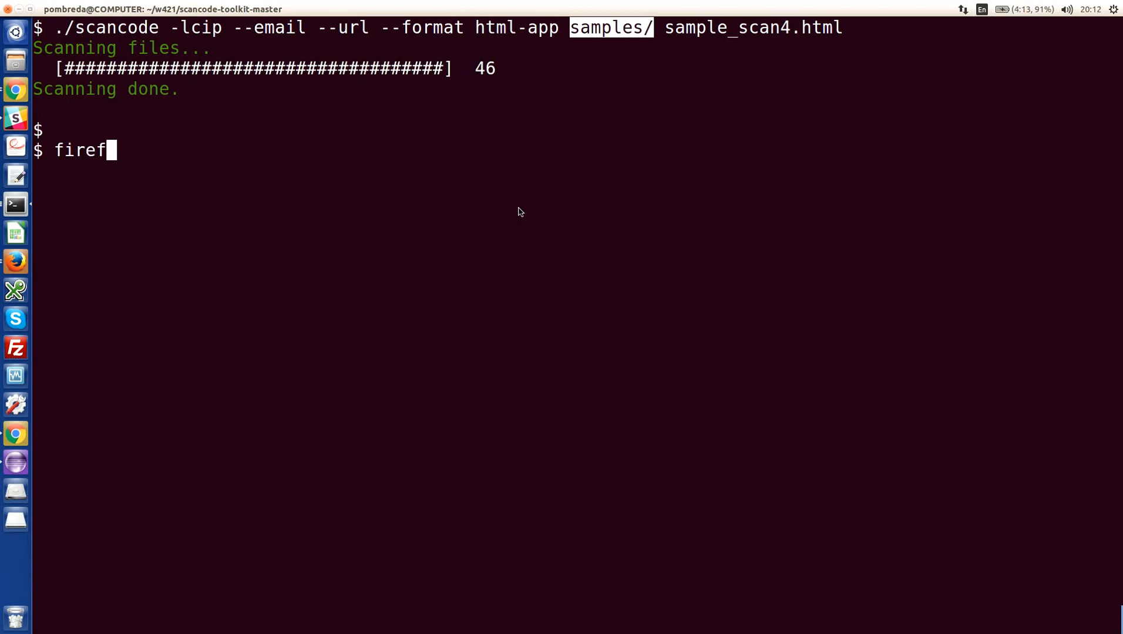
text(ox s)
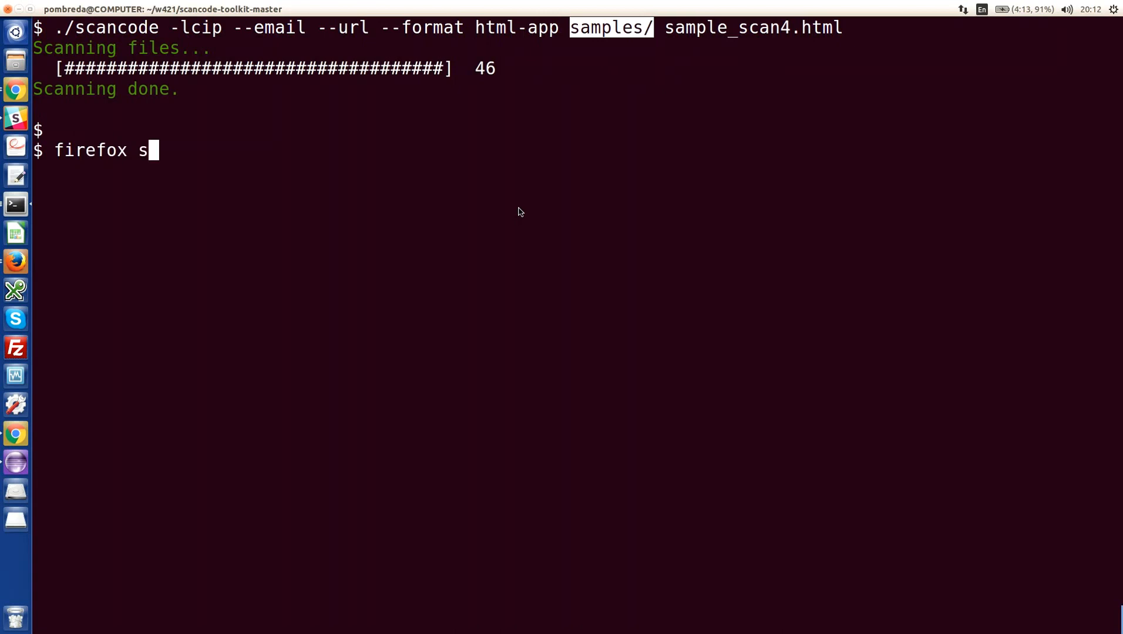
text(ample_scan4.)
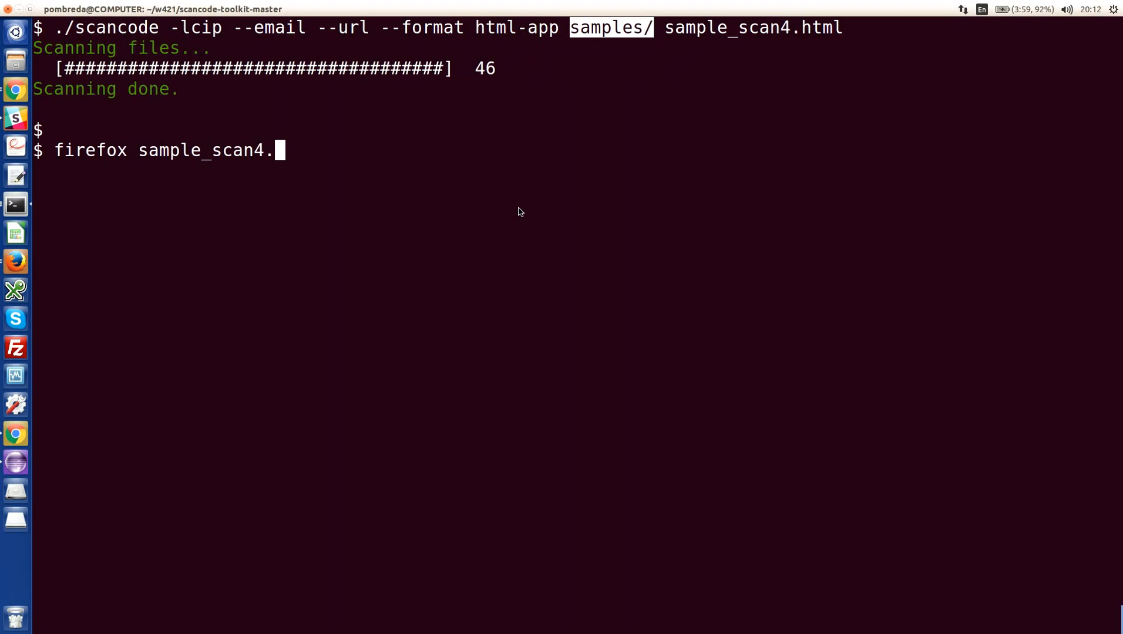
key(Tab)
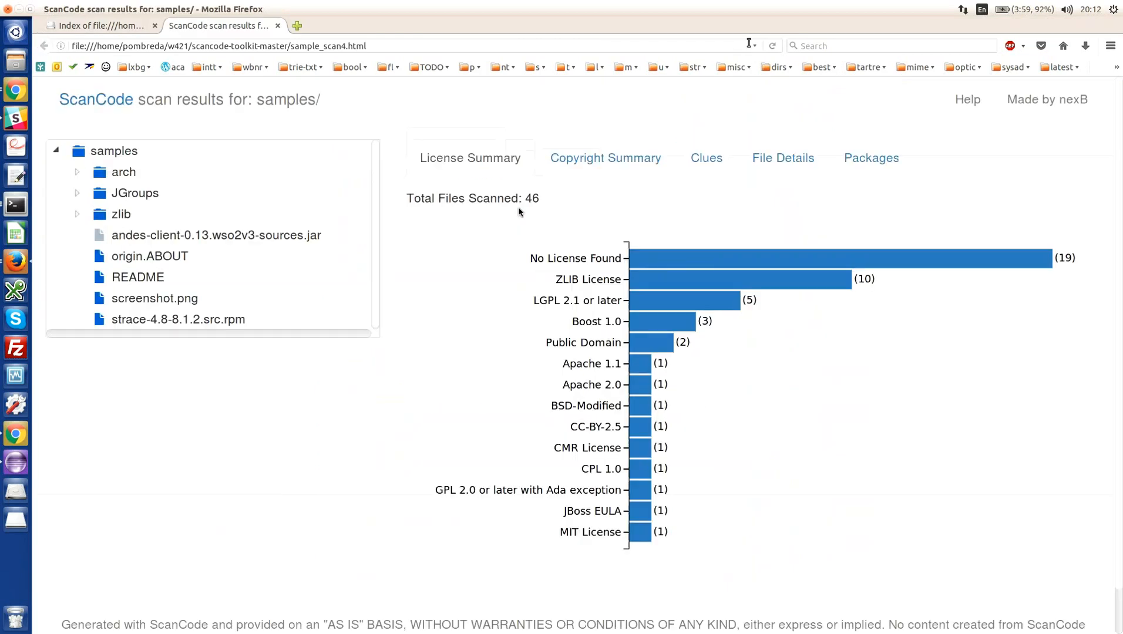
- Expand the arch, JGroups and zlib folders in the samples directory tree
key(ctrl+plus)
key(ctrl+plus)
key(ctrl+plus)
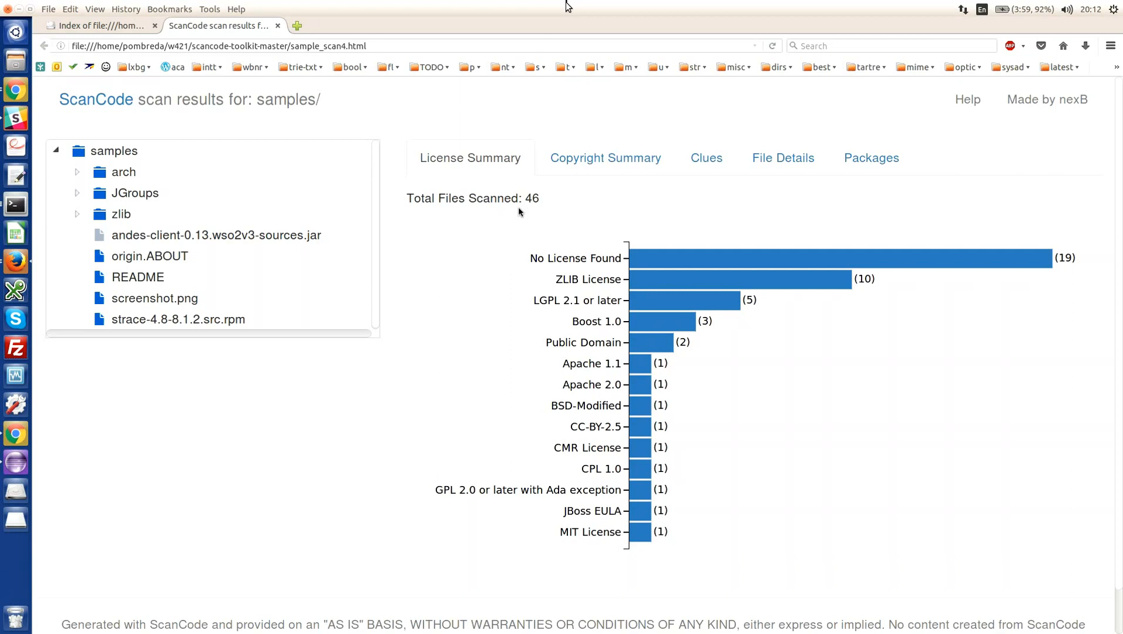
click(79, 173)
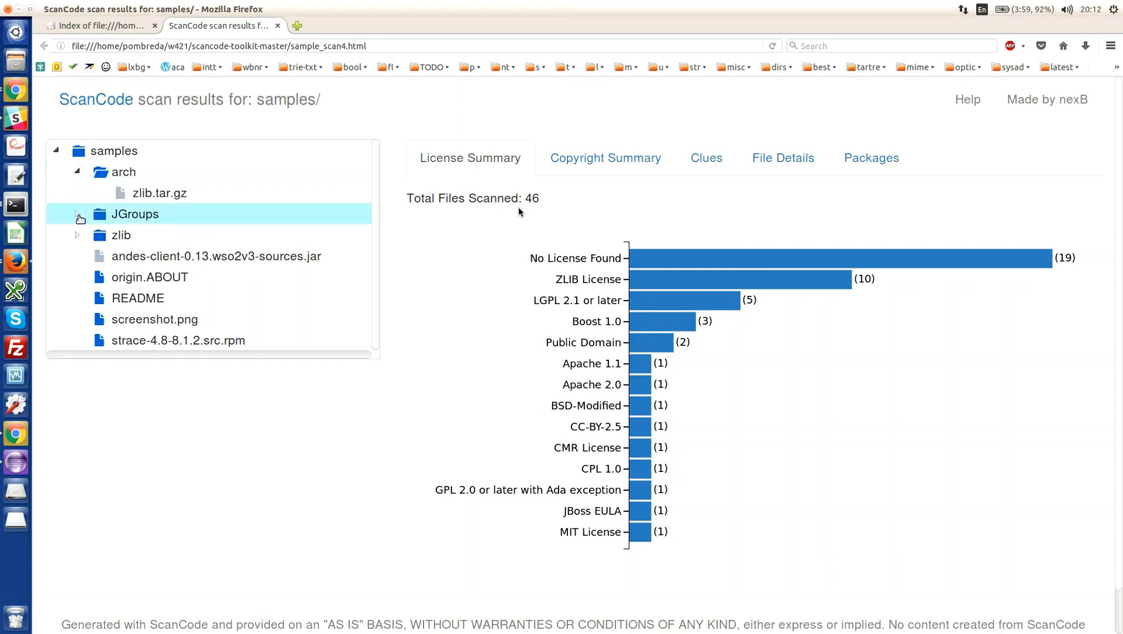
click(78, 215)
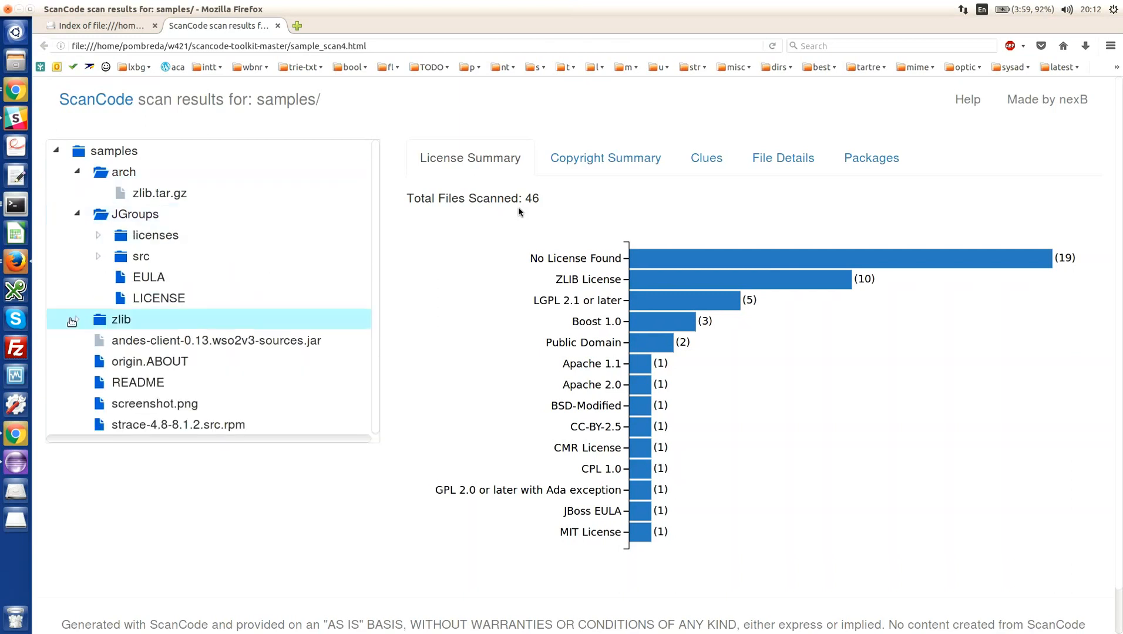
click(77, 320)
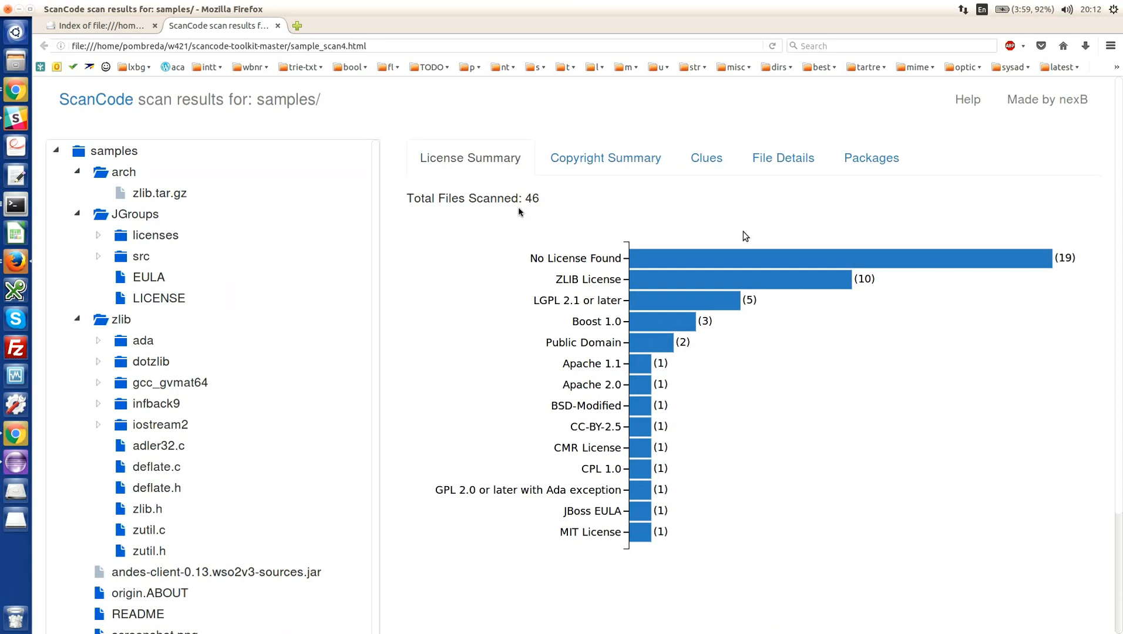
- View the license summary for the JGroups folder and for the whole samples directory, highlighting the No License Found entry
click(130, 213)
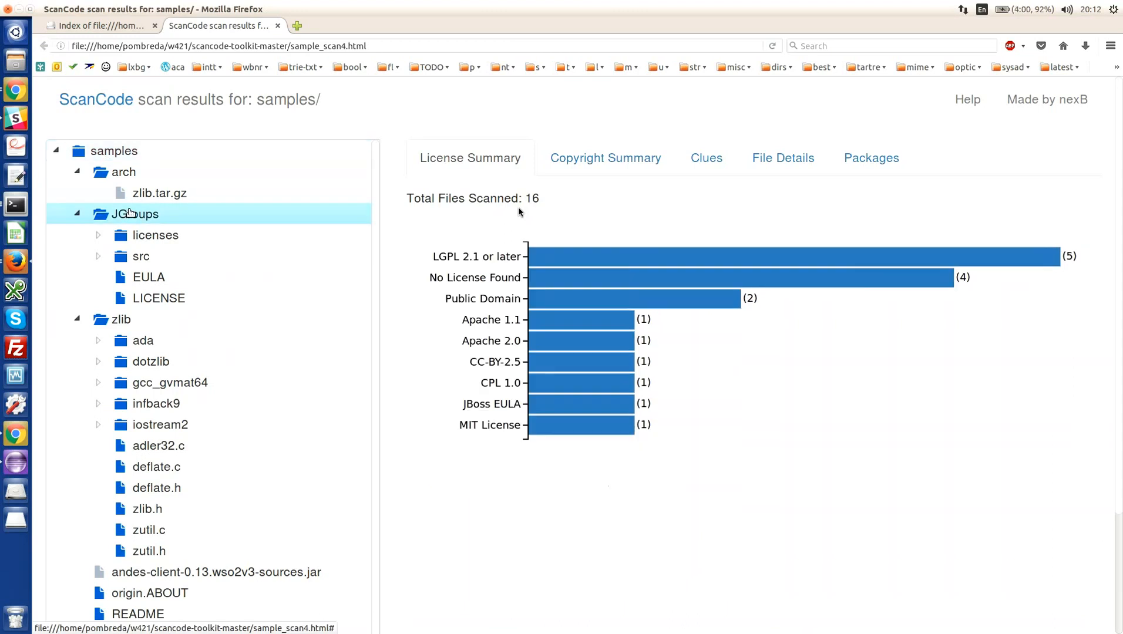
click(124, 151)
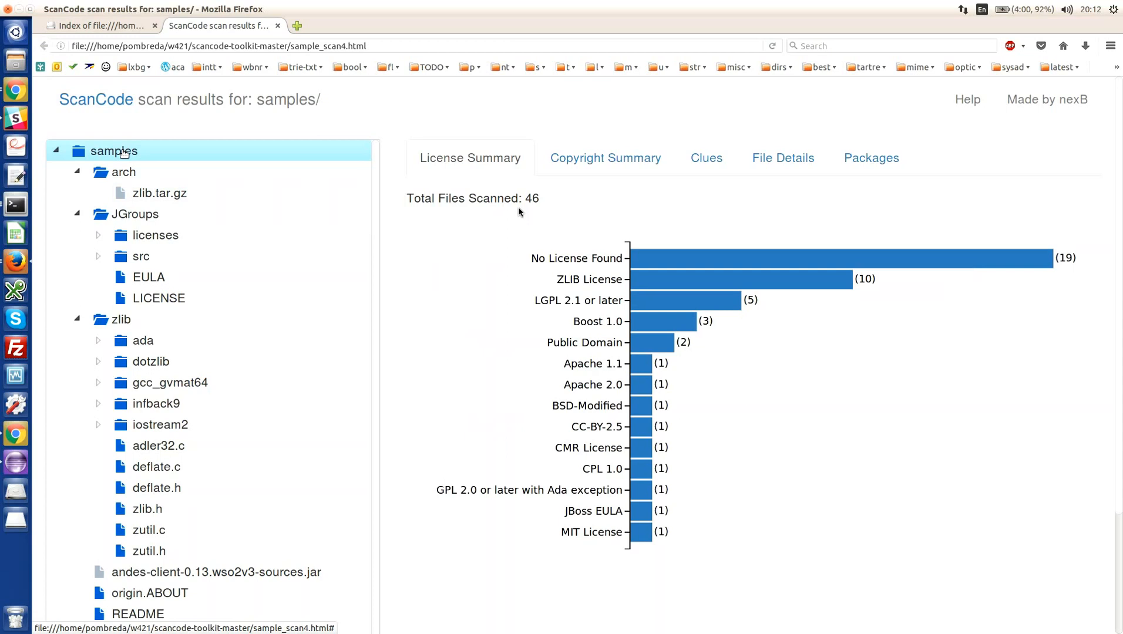
double_click(557, 258)
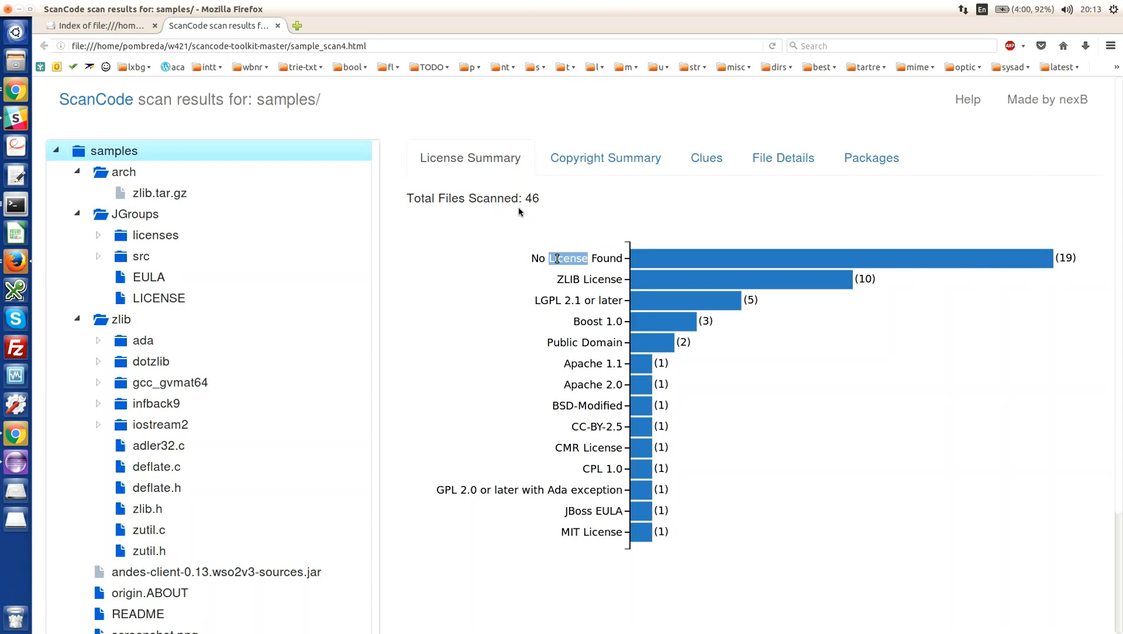
- Examine the copyright summary chart for the whole samples directory
click(604, 164)
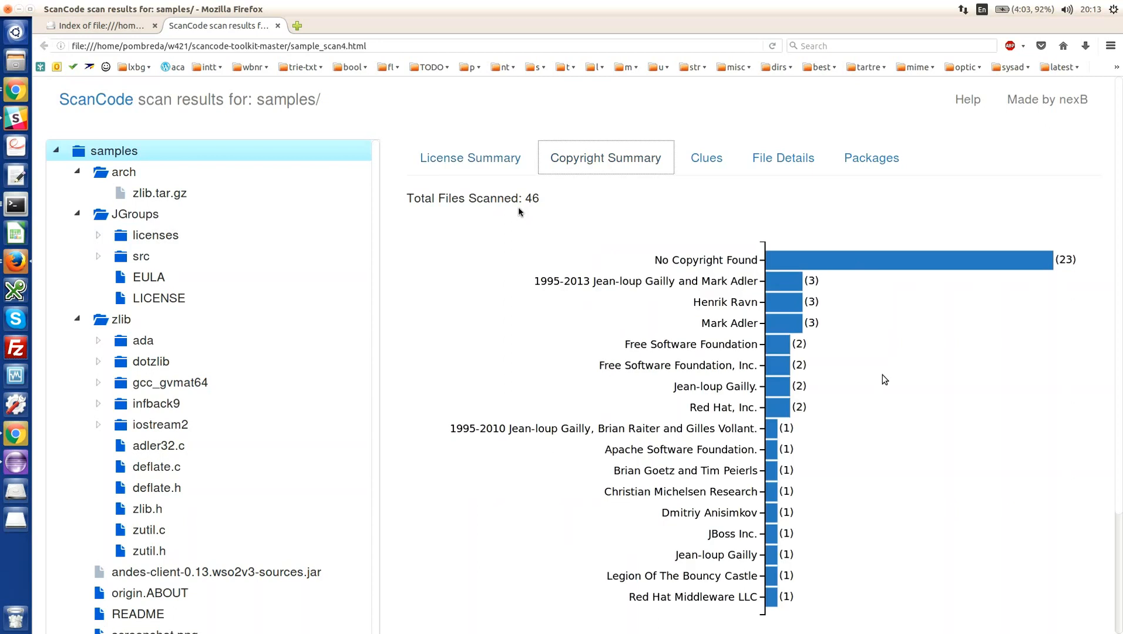
scroll(882, 379, down, 2)
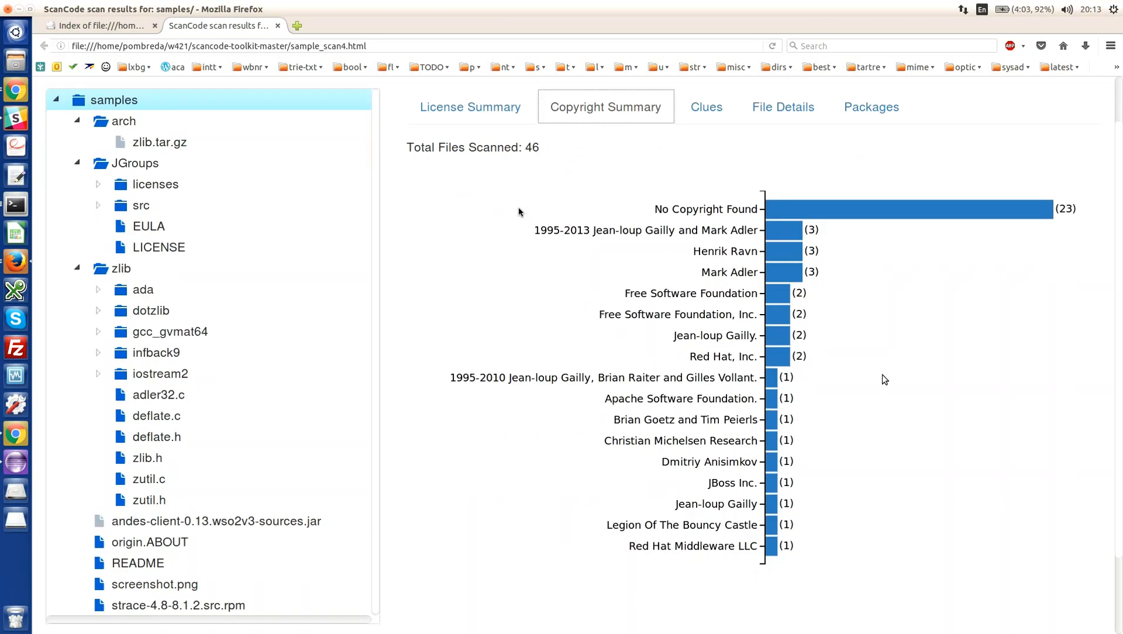
scroll(882, 376, down, 3)
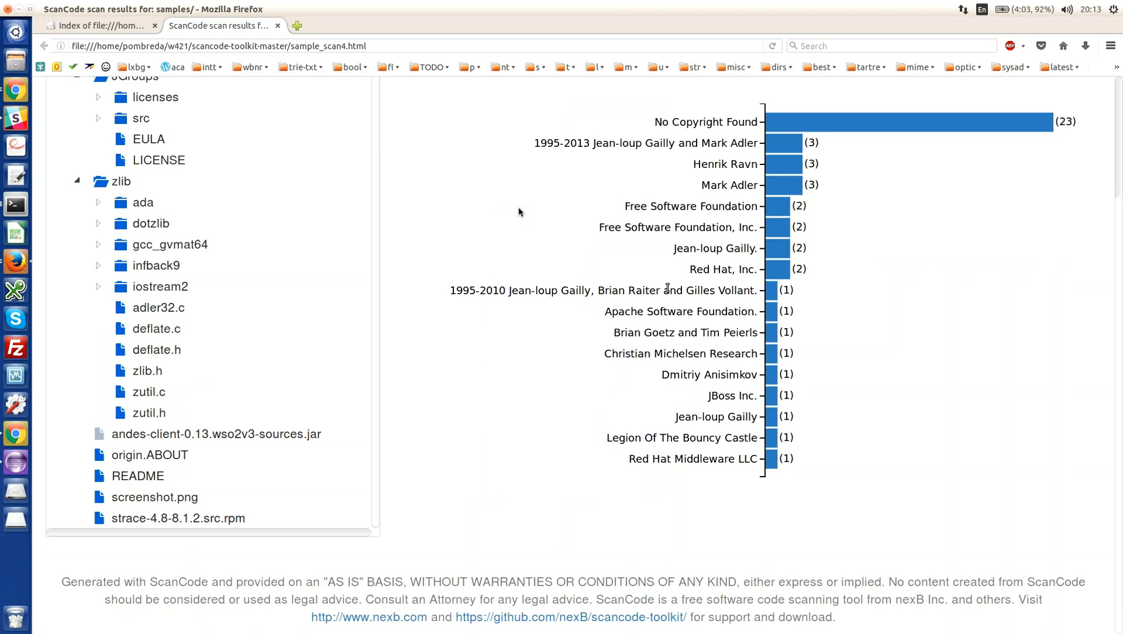
scroll(667, 288, up, 2)
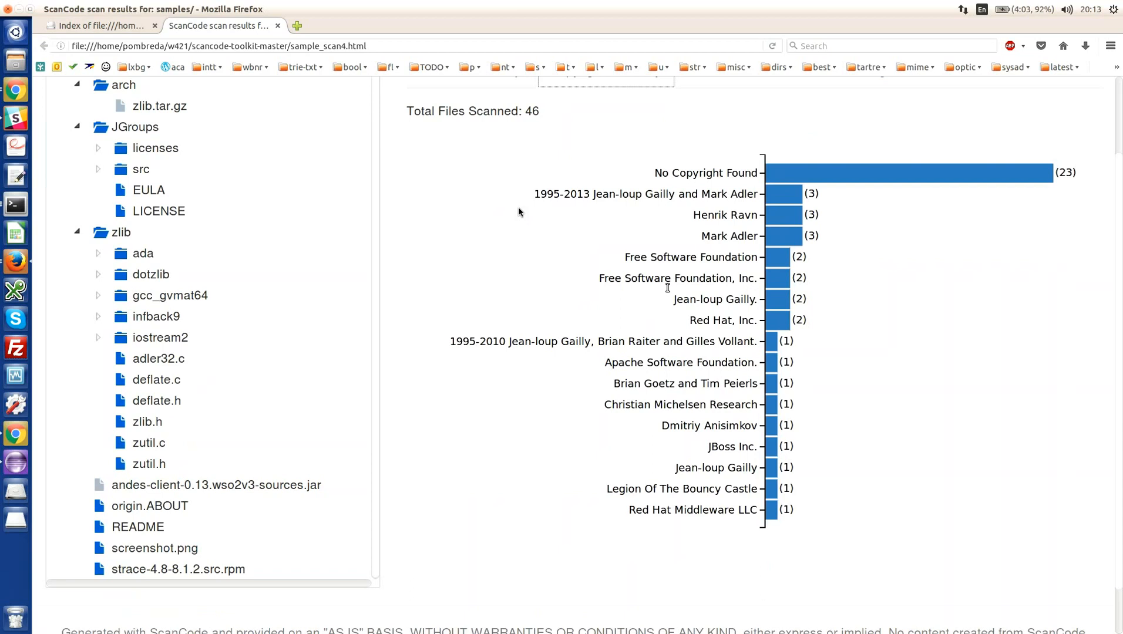
scroll(667, 288, up, 3)
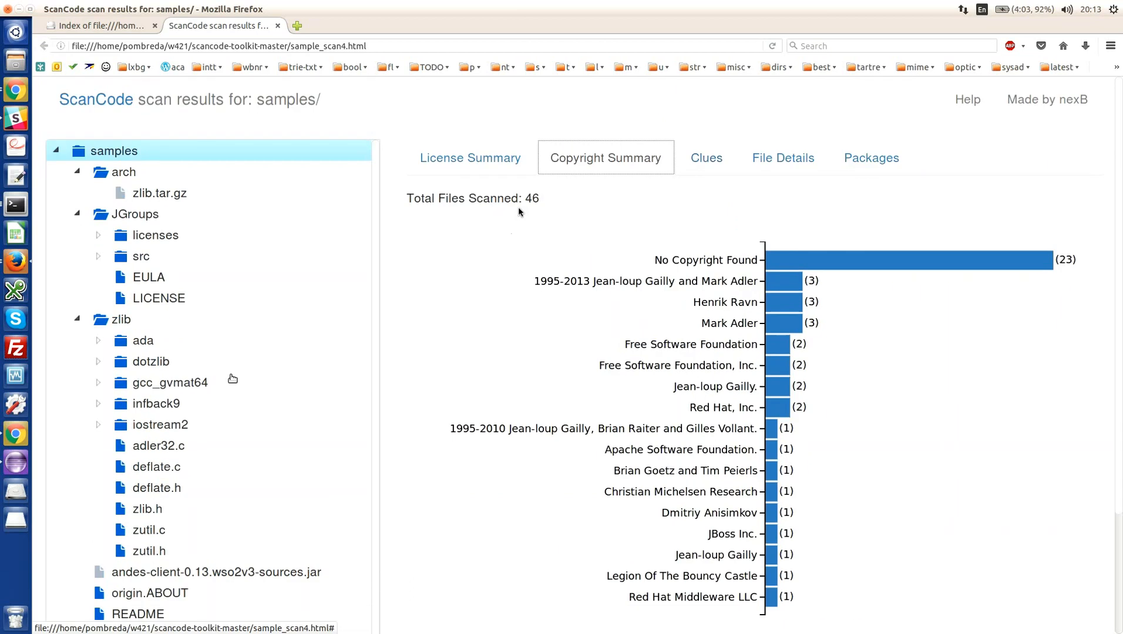
- Compare the copyright summaries of gcc_gvmat64, infback9, ada, zlib and JGroups, plus the EULA file and src folder inside JGroups
click(171, 381)
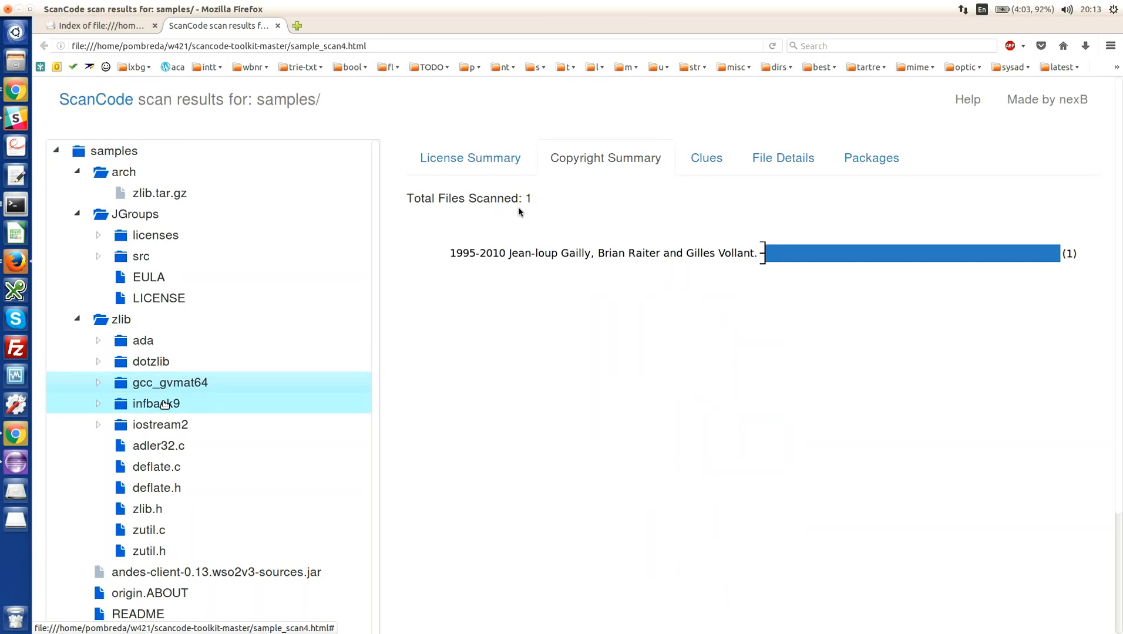
click(165, 404)
click(138, 336)
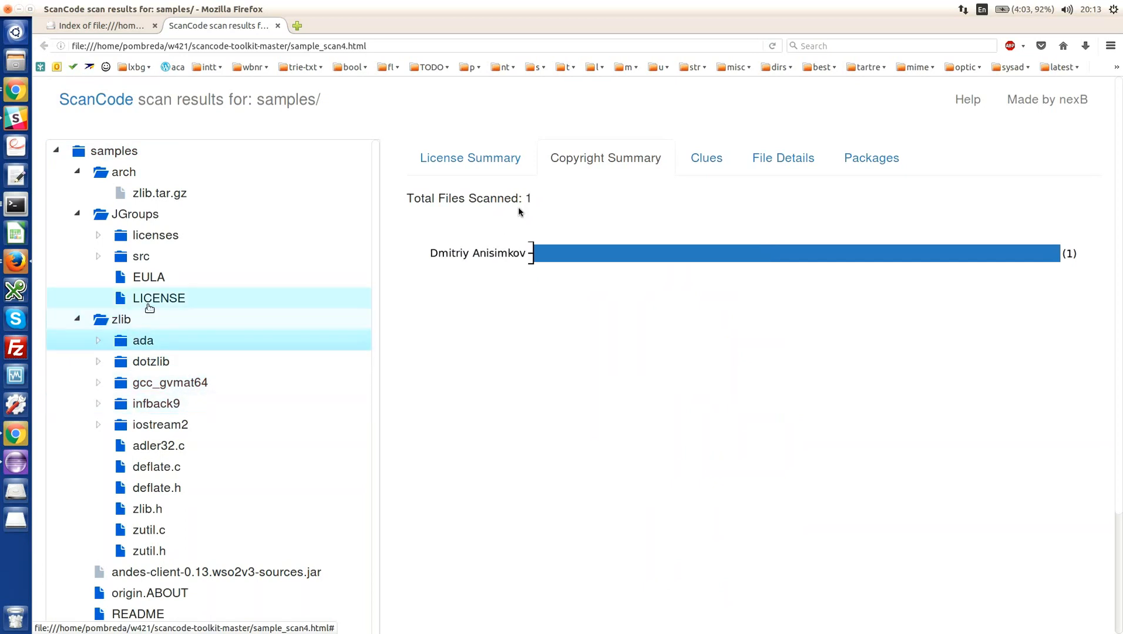
click(138, 325)
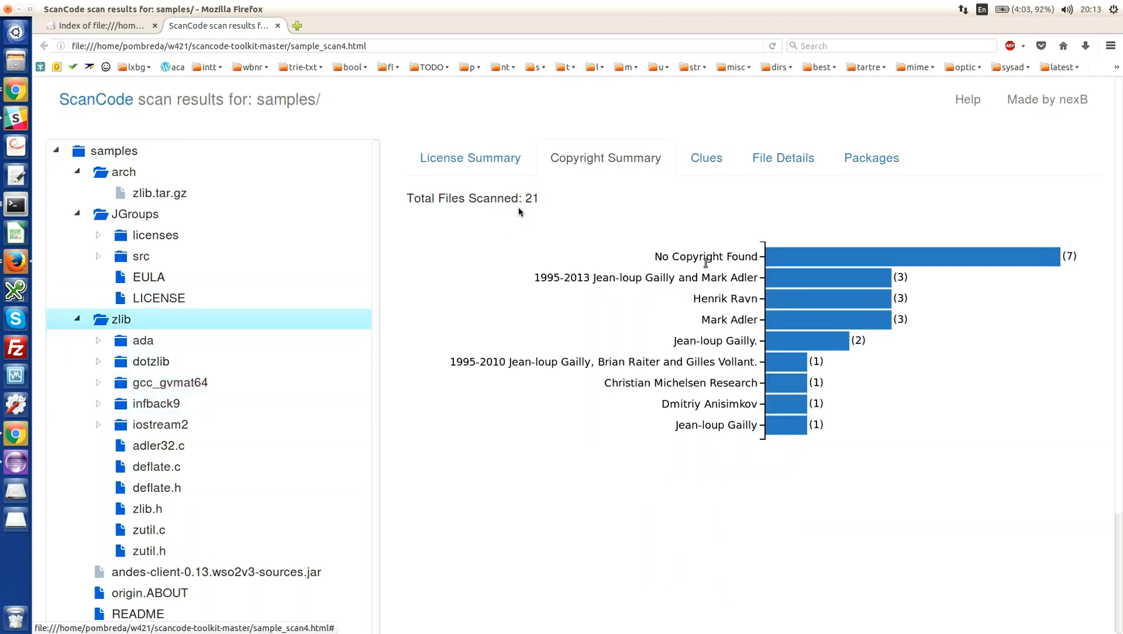
click(142, 219)
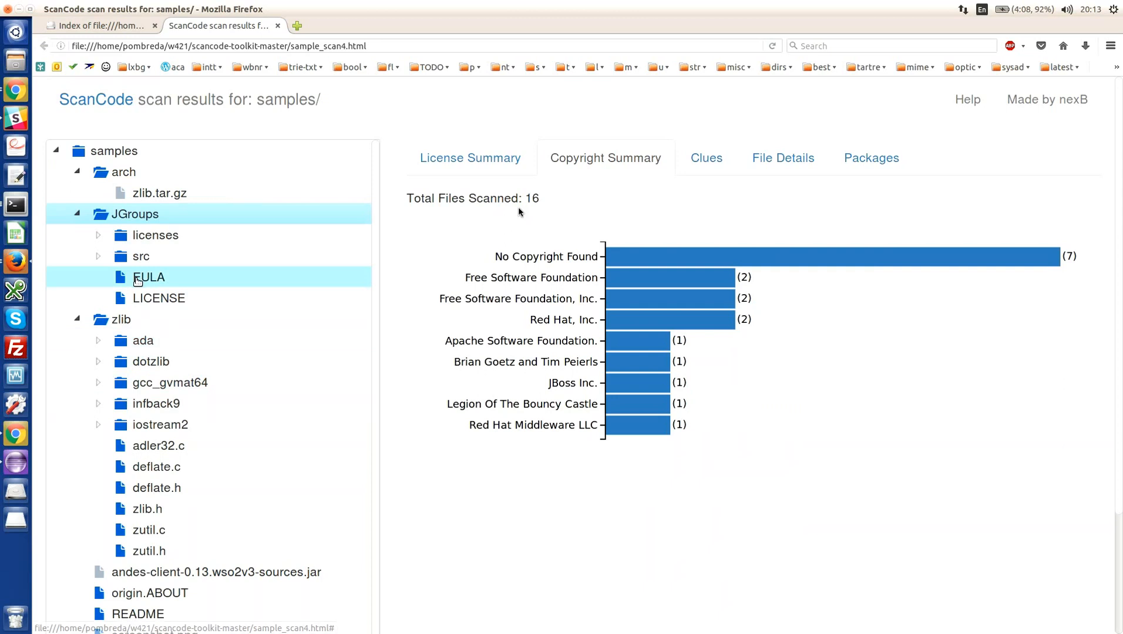
click(139, 279)
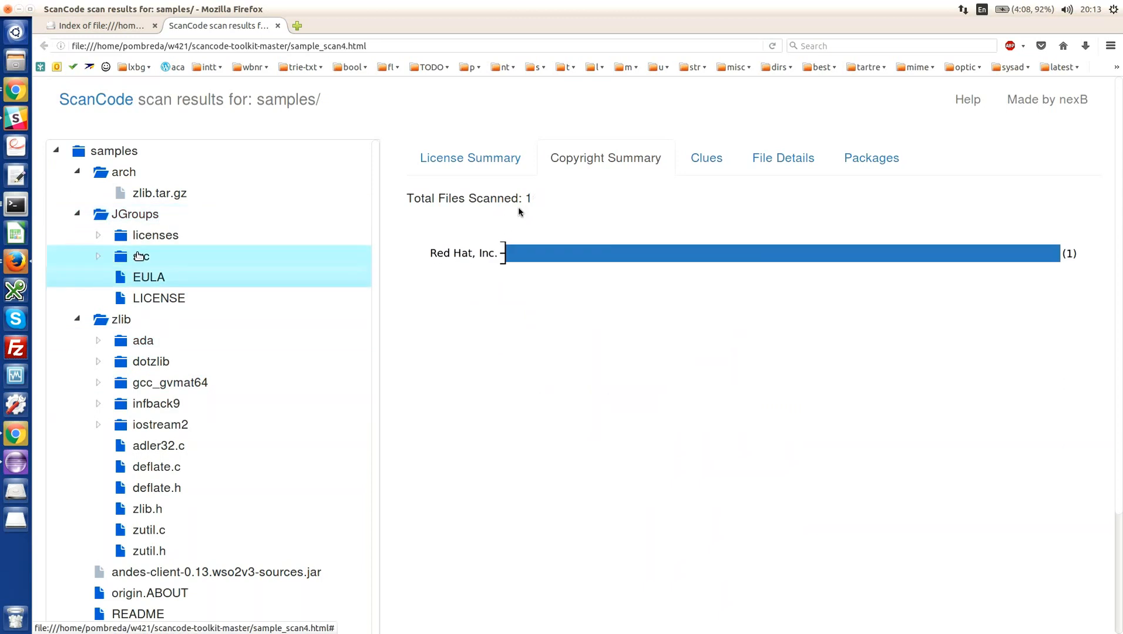
click(136, 257)
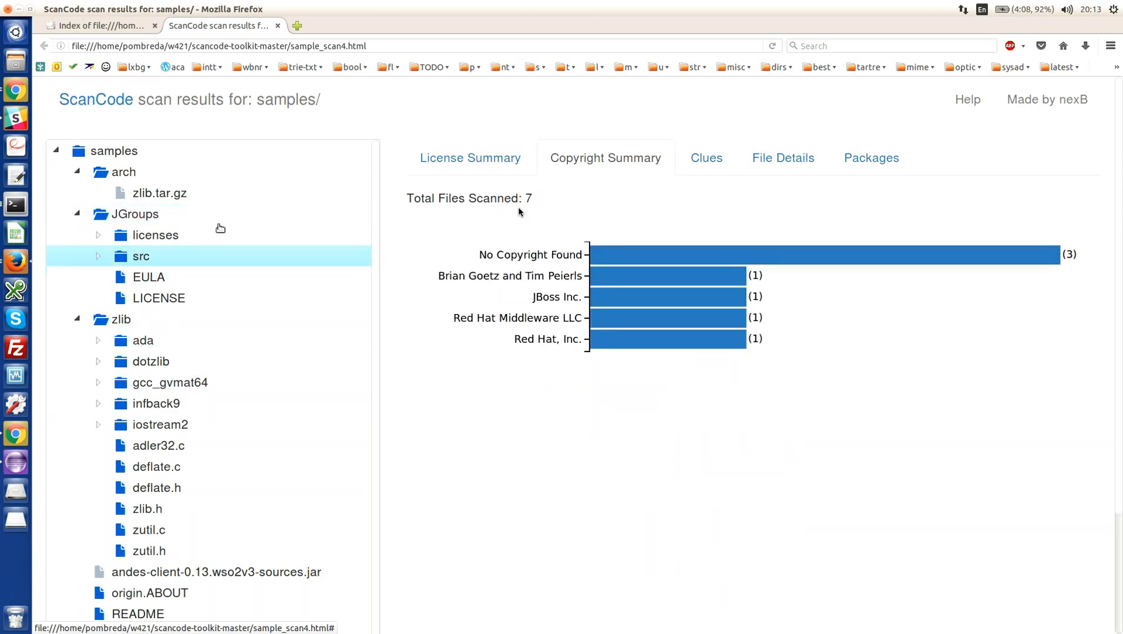
- Show the clues for the JGroups src folder and expand the CC-BY-2.5 license details of GuardedBy.java
click(714, 157)
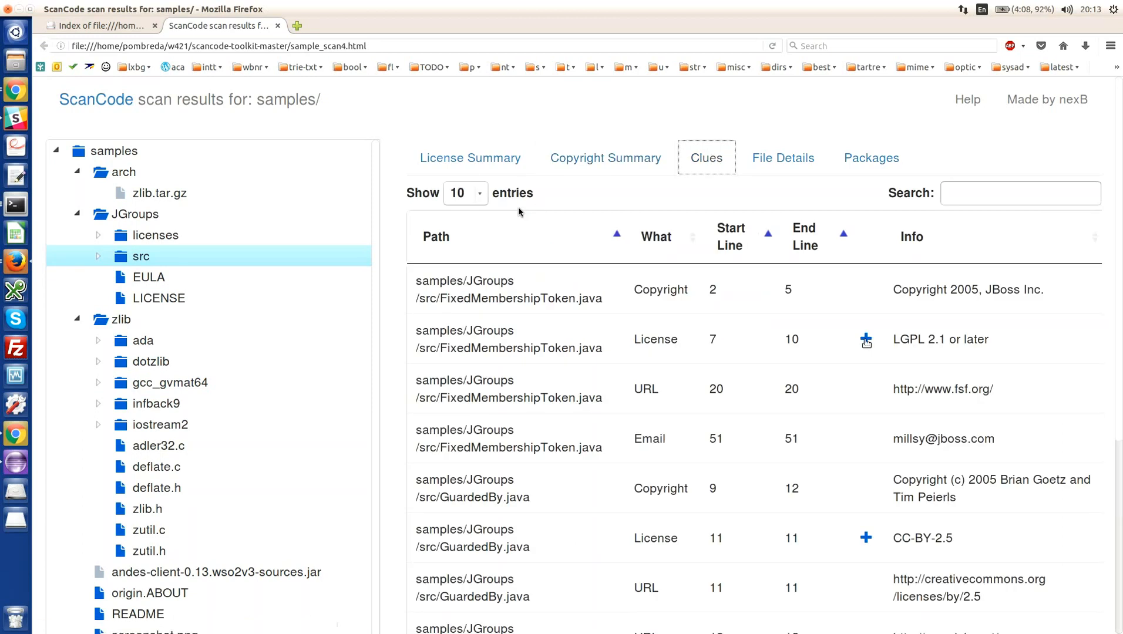
click(866, 538)
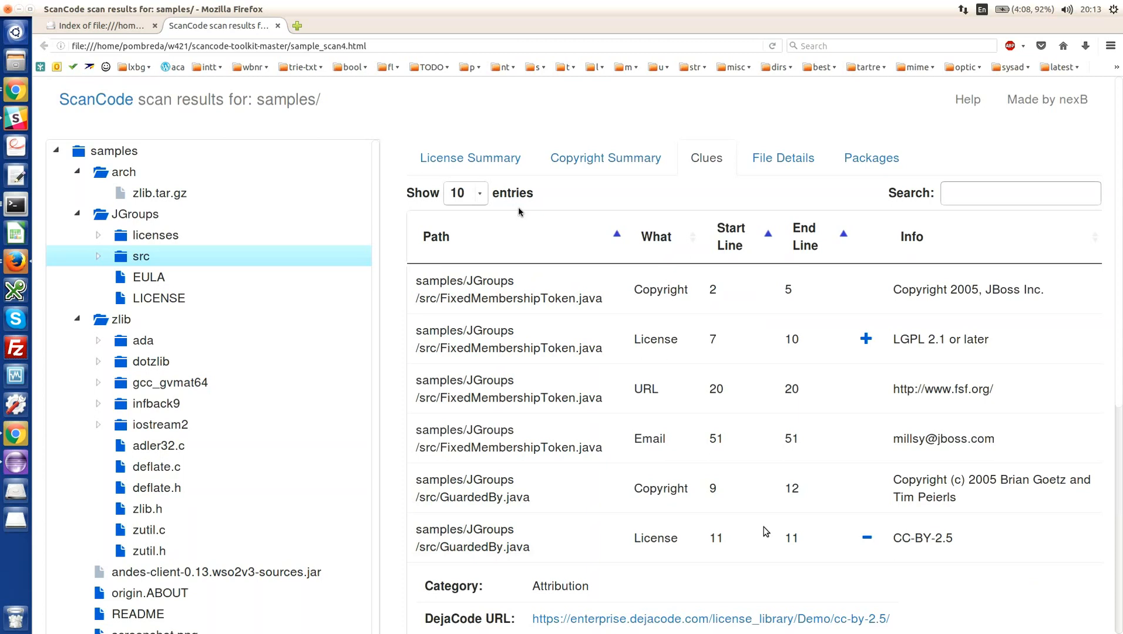
scroll(765, 531, down, 2)
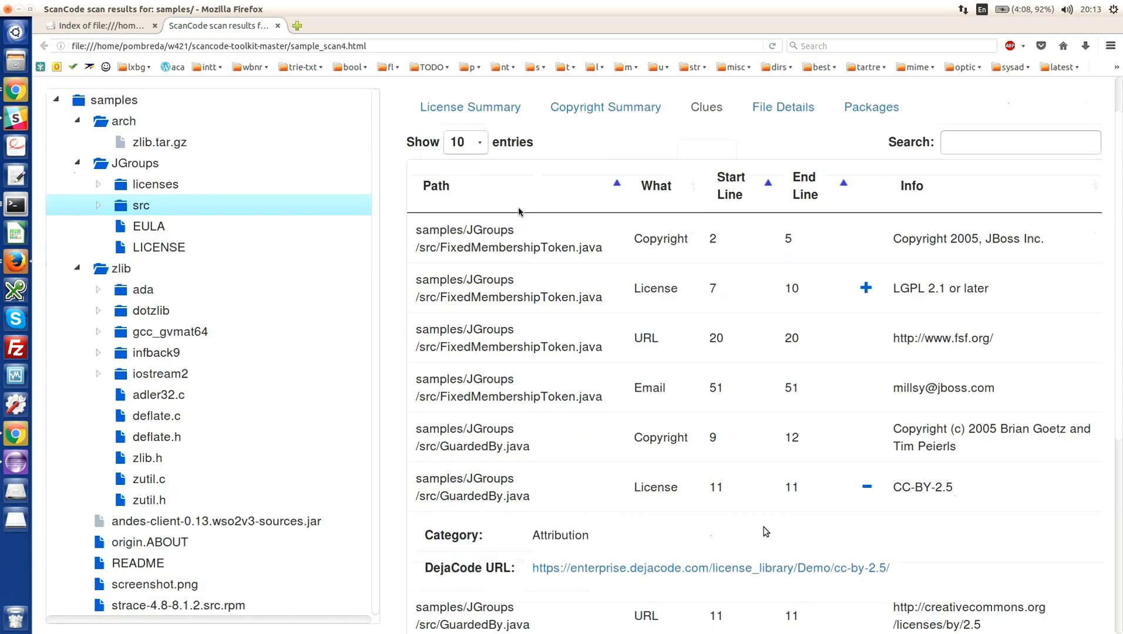
scroll(765, 531, down, 2)
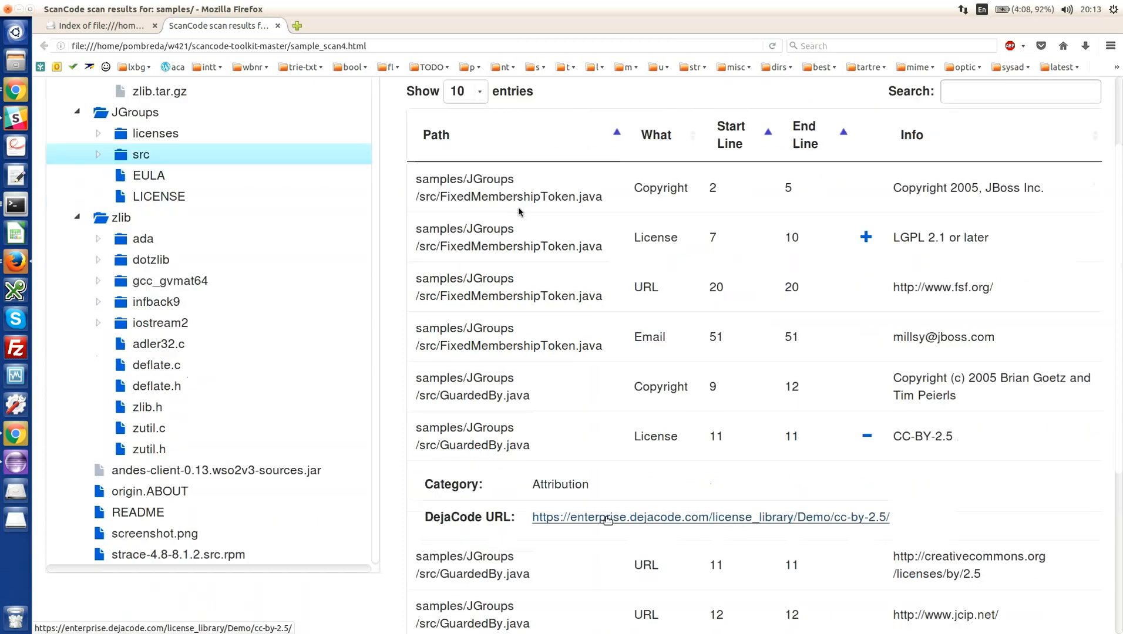
- Open the DejaCode page of the CC-BY-2.5 license in a separate tab and view its license text and license requirements
middle_click(608, 520)
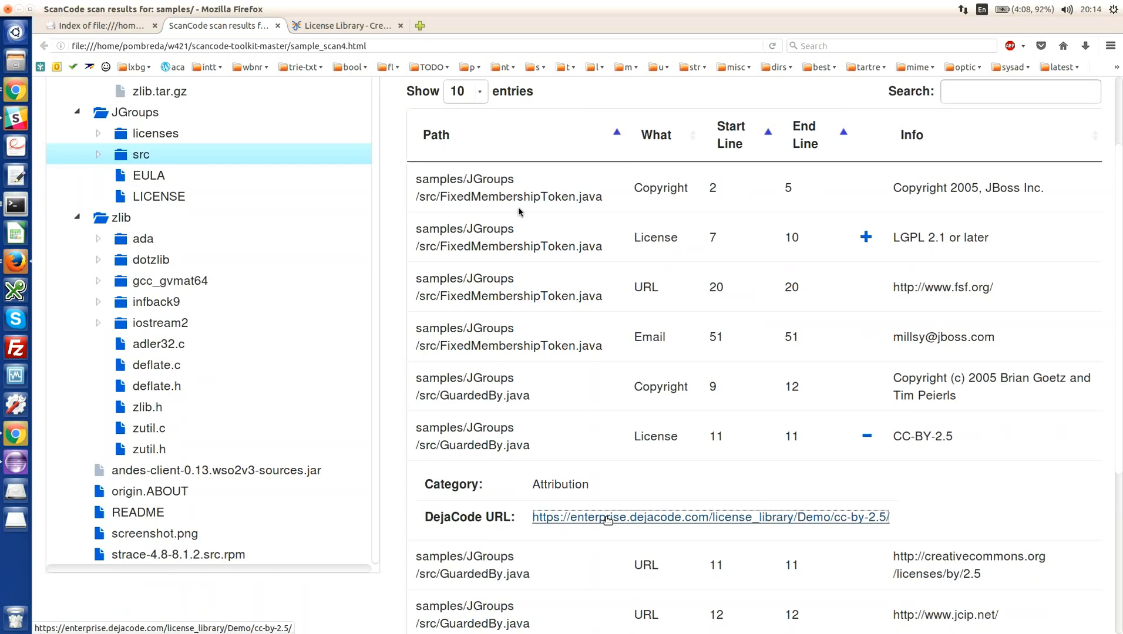
key(ctrl+Tab)
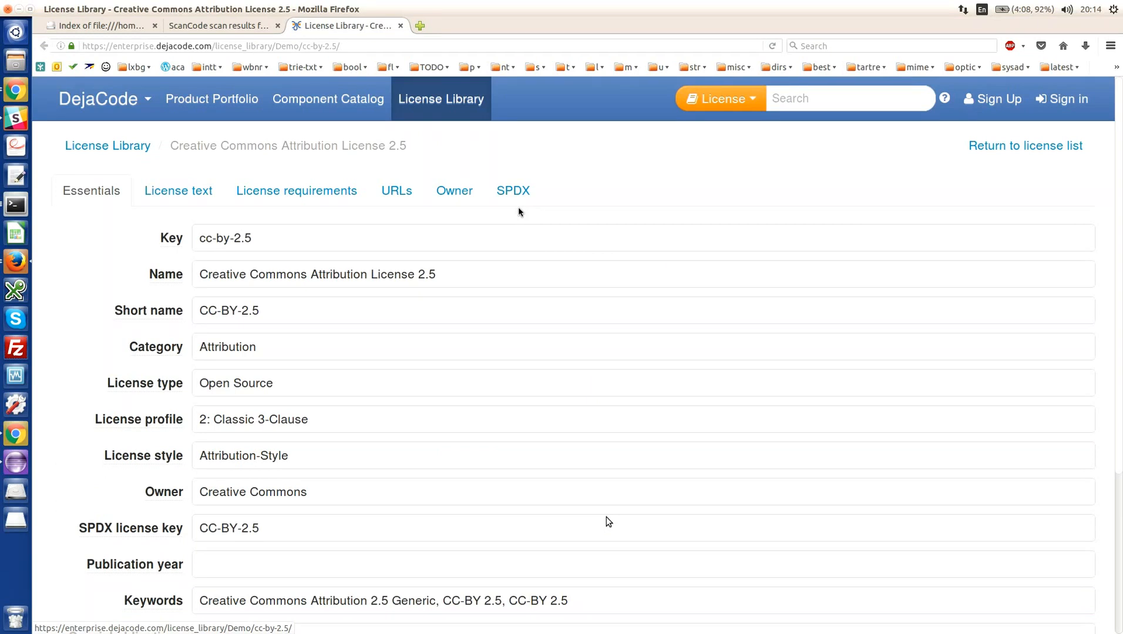
click(187, 193)
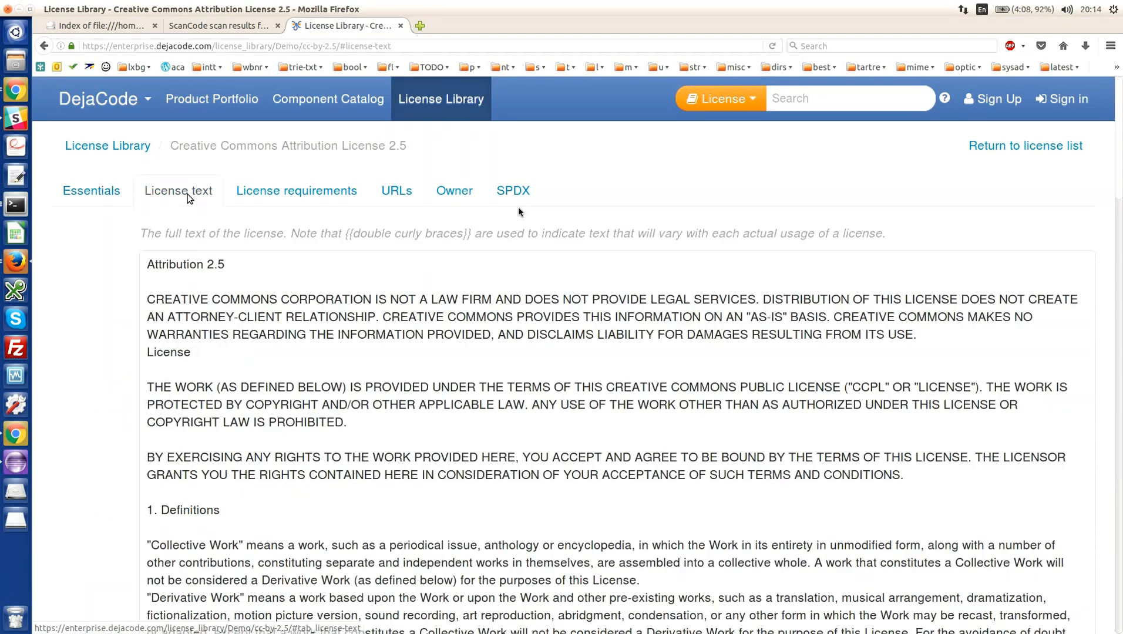
click(297, 193)
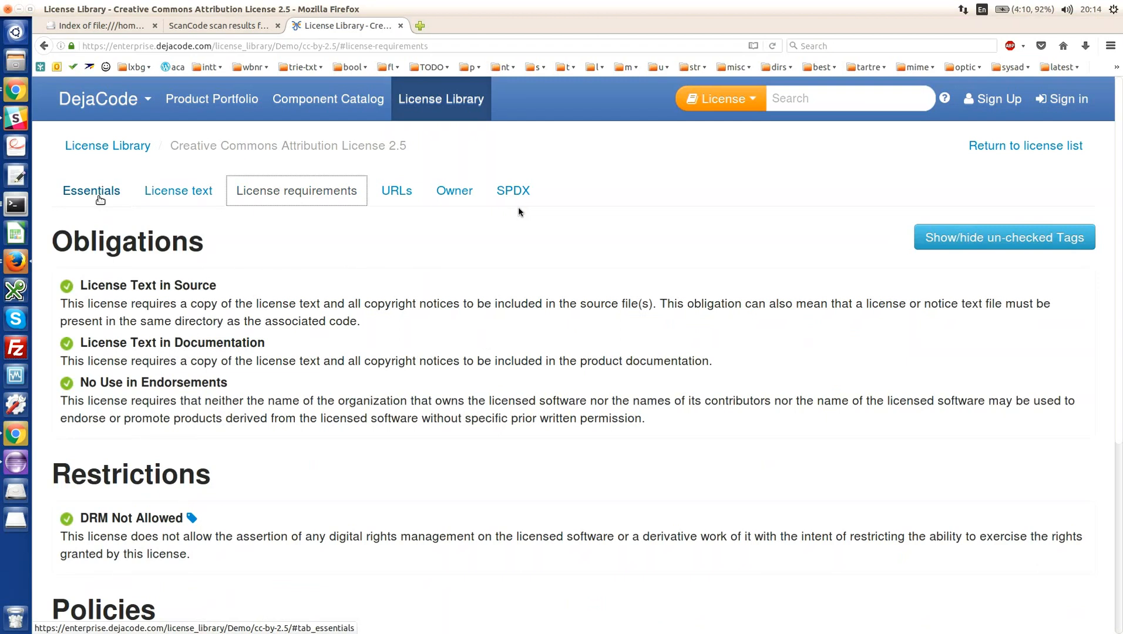
- Return to the scan results, filter the clues by "Gpl" and list the matches for the whole JGroups folder
key(ctrl+Page_Up)
click(962, 89)
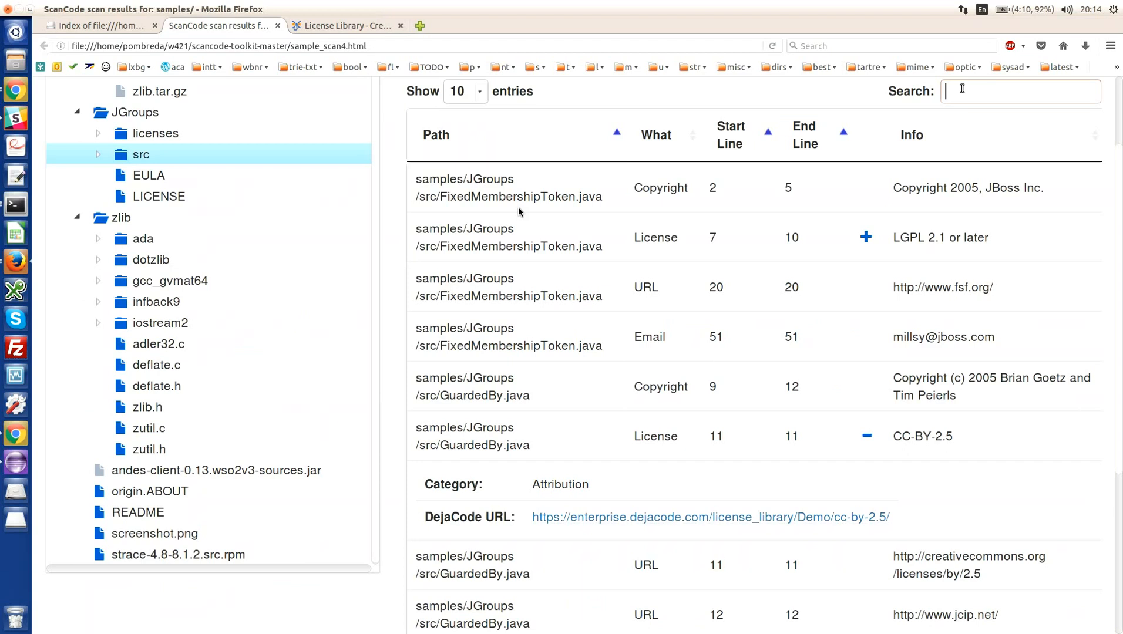
text(G)
text(pl)
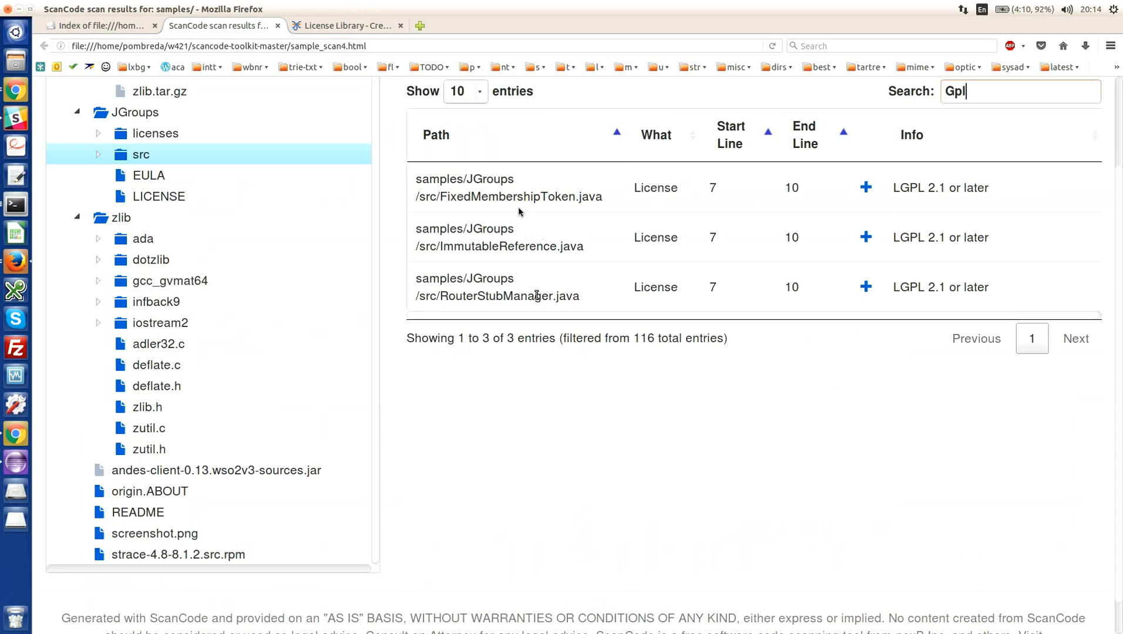
click(147, 112)
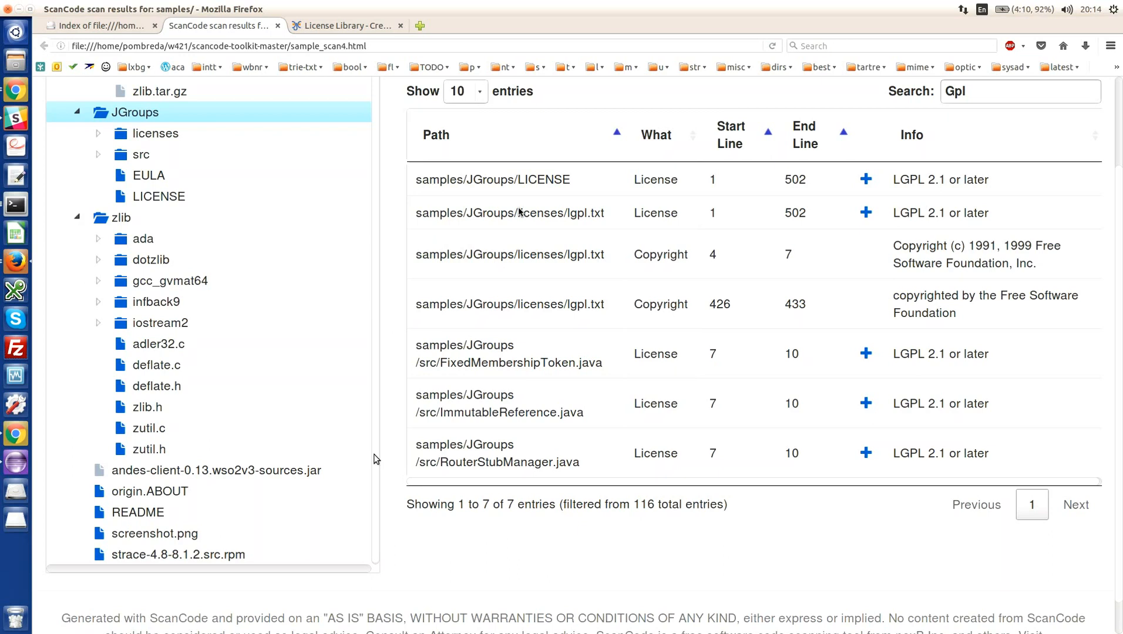
- List the Gpl clues of the zlib folder, expand the license details of zlib.ads and select that file inside ada
click(118, 221)
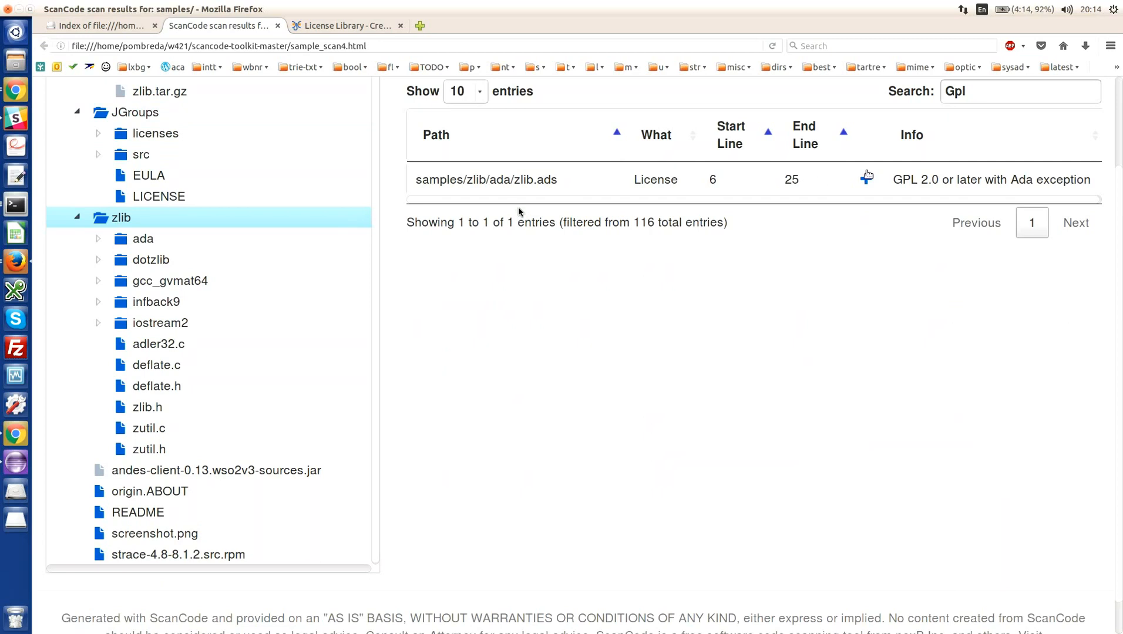
click(866, 176)
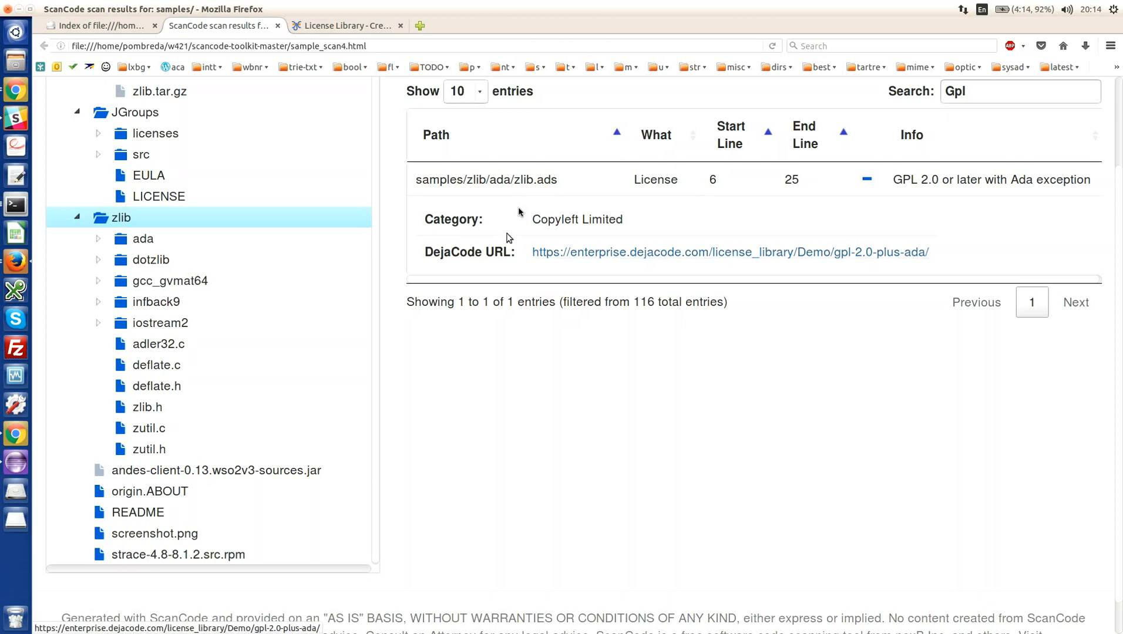
click(179, 242)
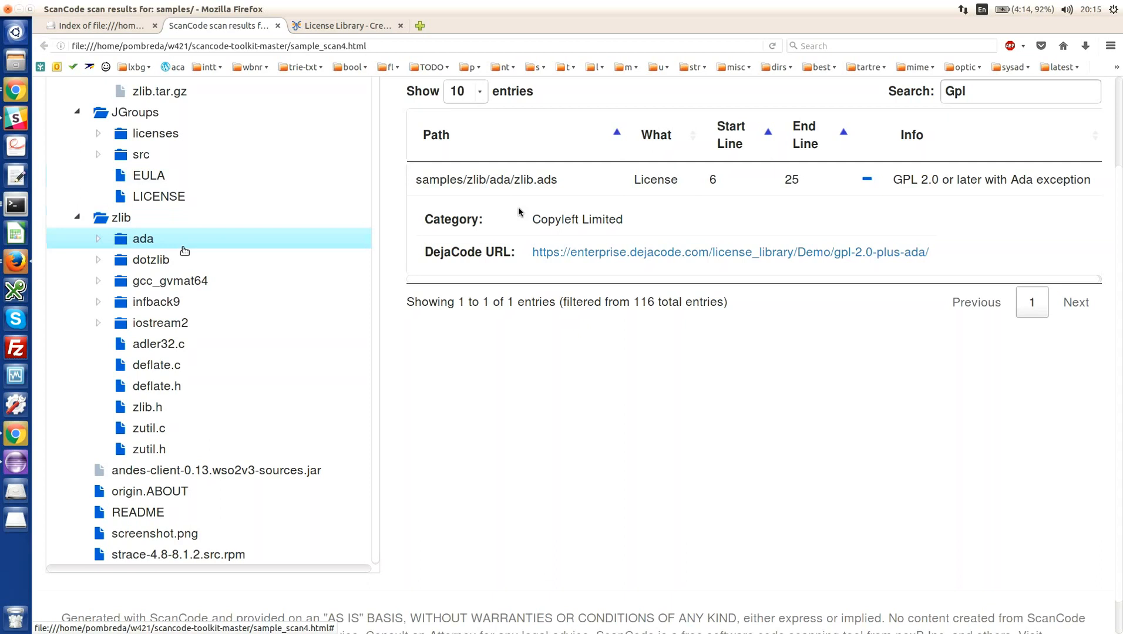
click(97, 239)
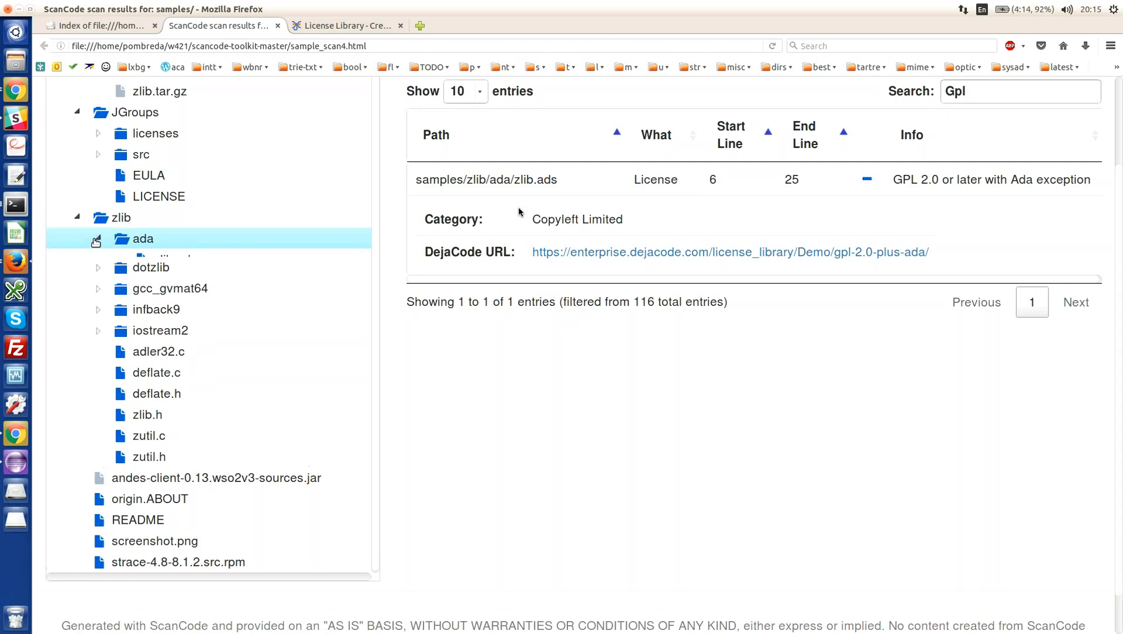
click(181, 260)
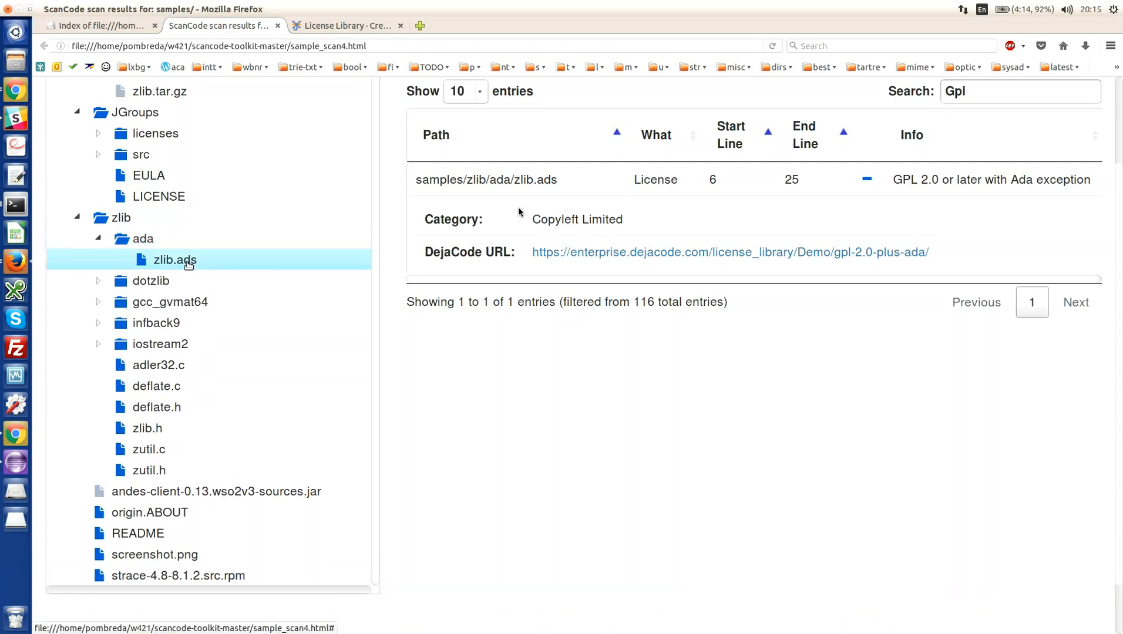
- View the DejaCode page of the GPL 2.0 or later with Ada exception license in a separate tab, then return to the scan results
middle_click(652, 251)
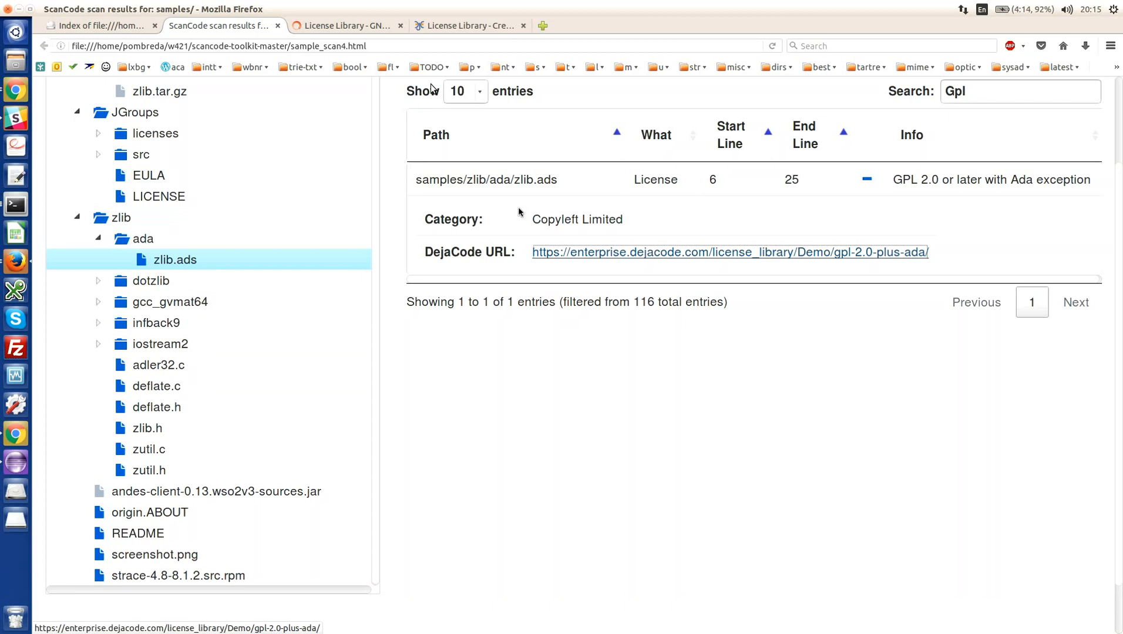
click(335, 24)
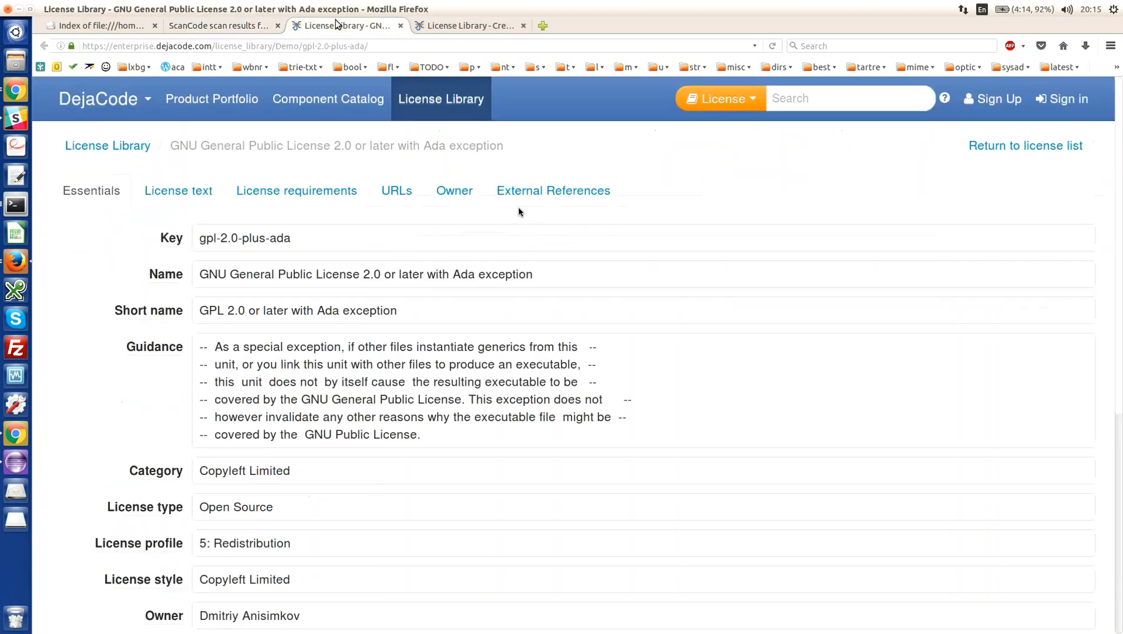
click(188, 26)
- Clear the clue search filter and review the JGroups clues sorted by the What column
double_click(970, 93)
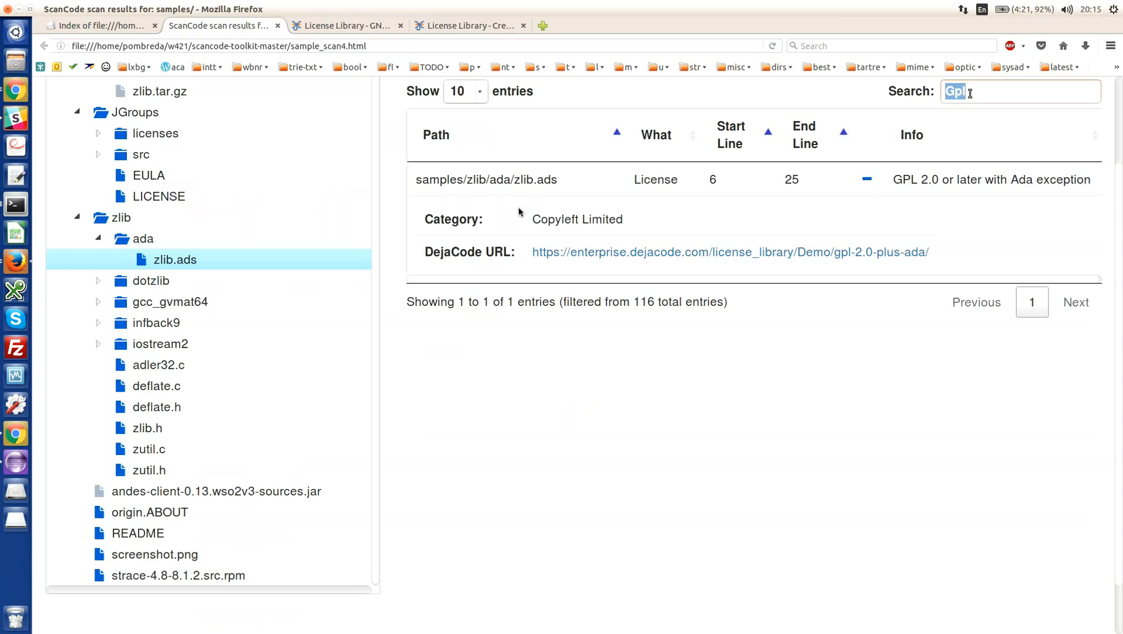
key(BackSpace)
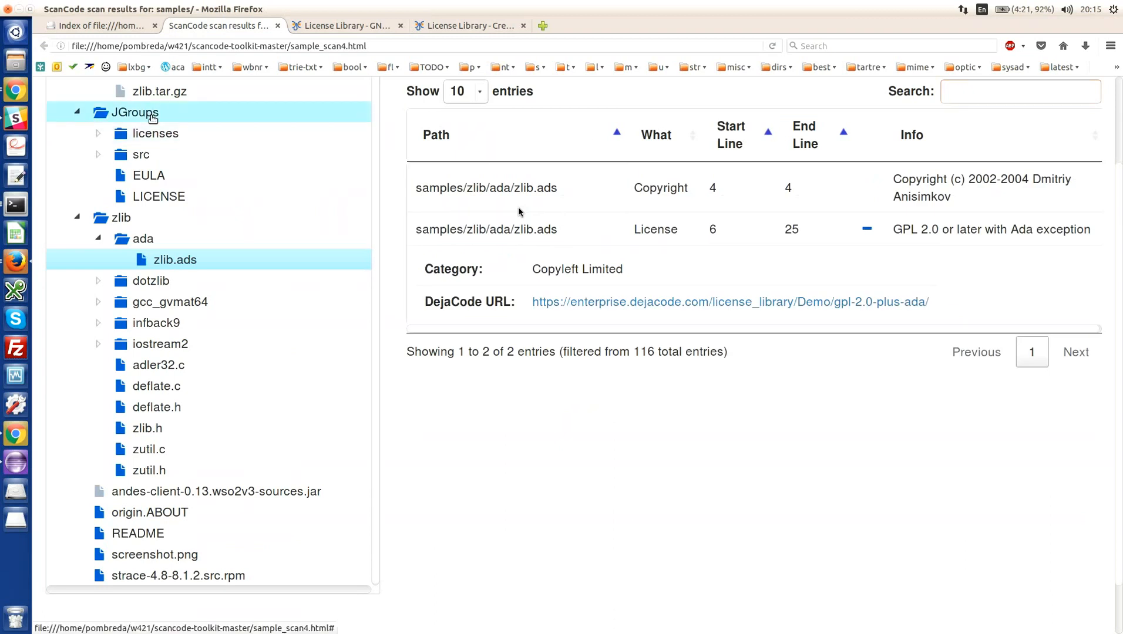
click(152, 116)
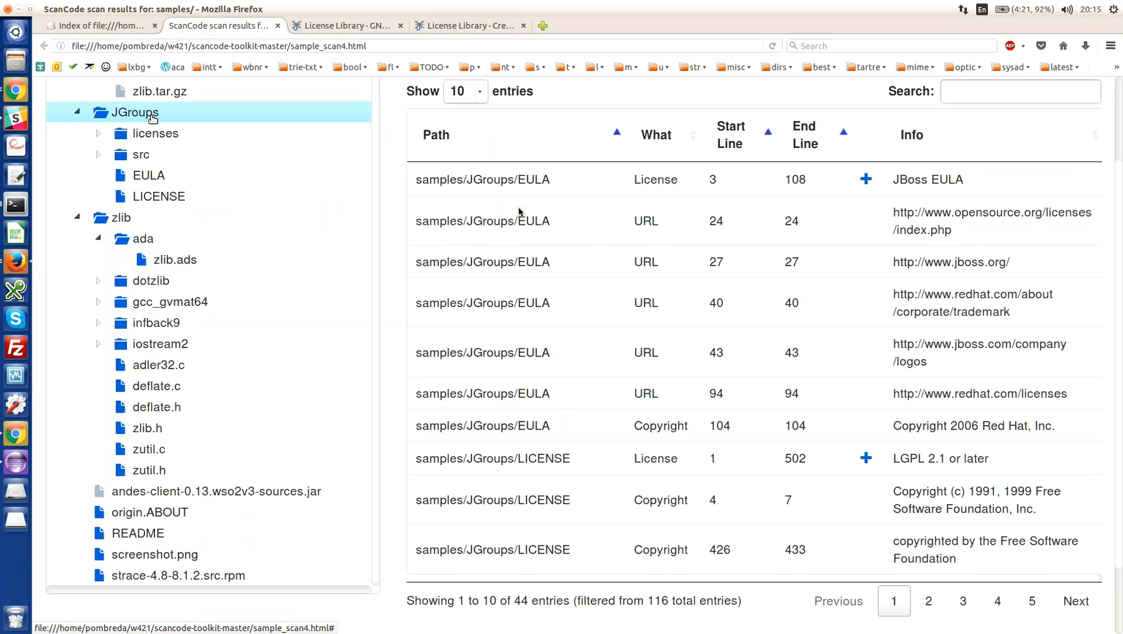
click(662, 136)
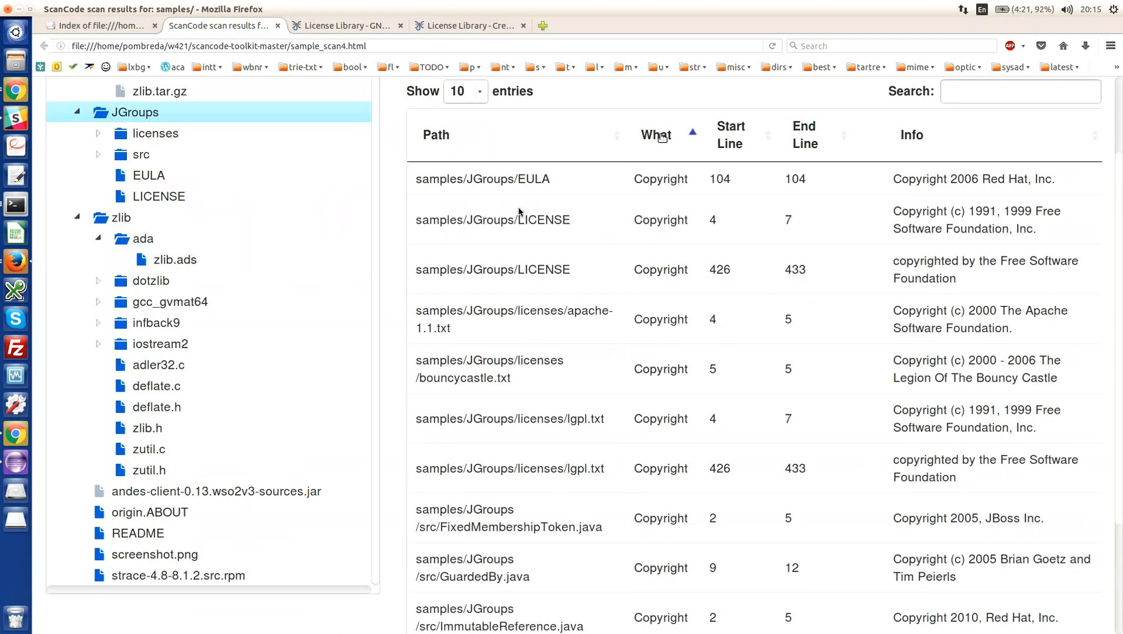
scroll(674, 241, down, 2)
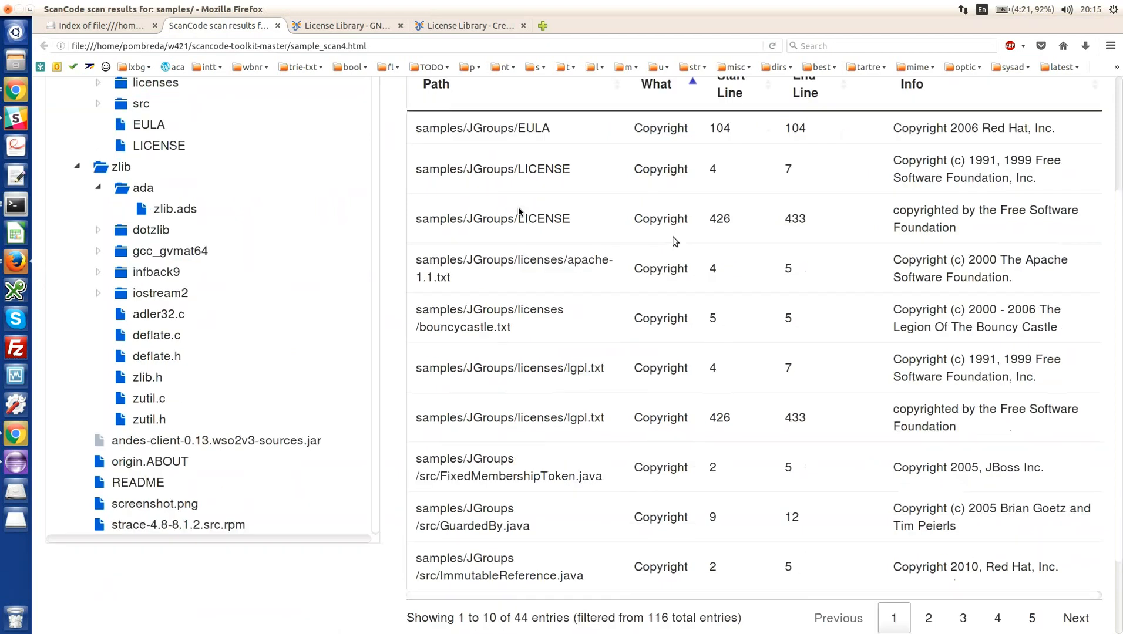
scroll(674, 241, down, 3)
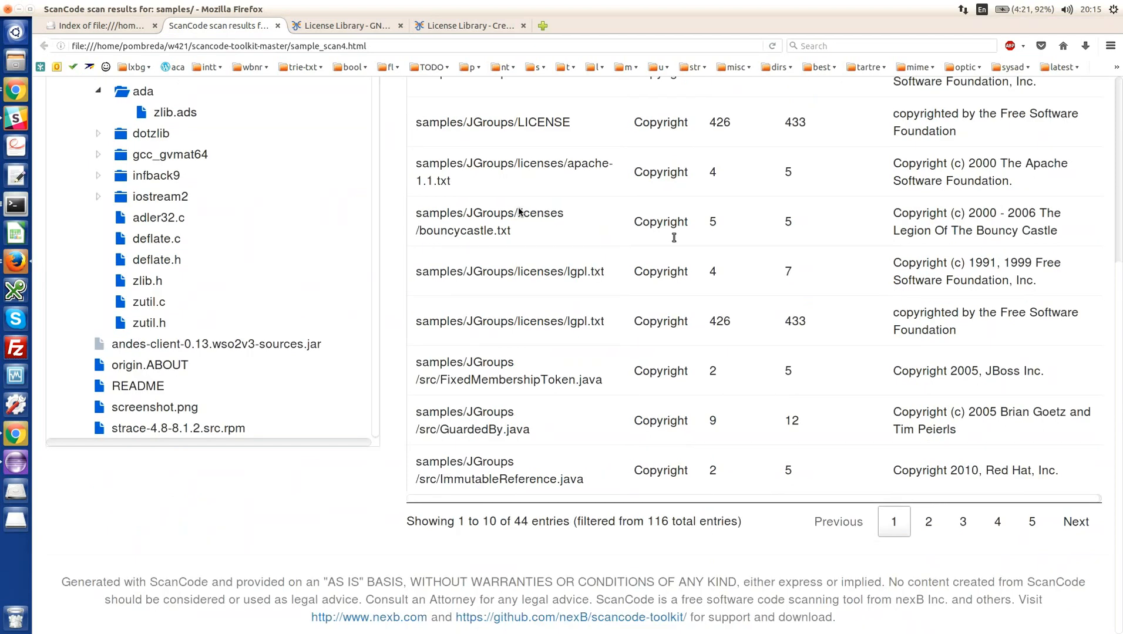
- Show the file details of the JGroups folder with the page zoomed out two levels
scroll(673, 237, up, 8)
click(785, 158)
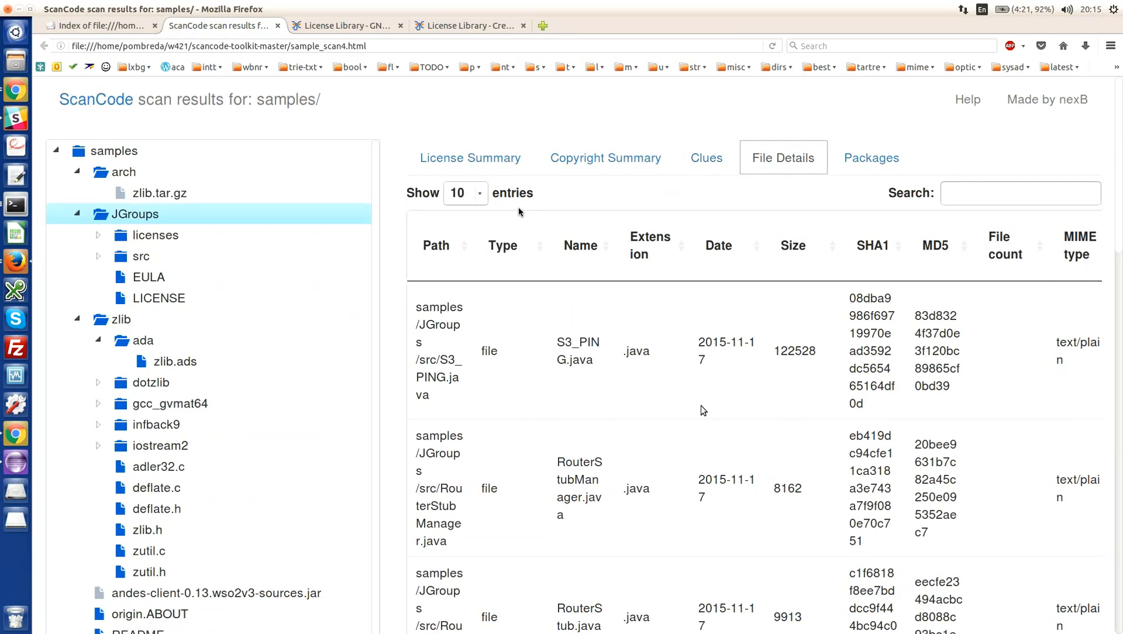
key(ctrl+minus)
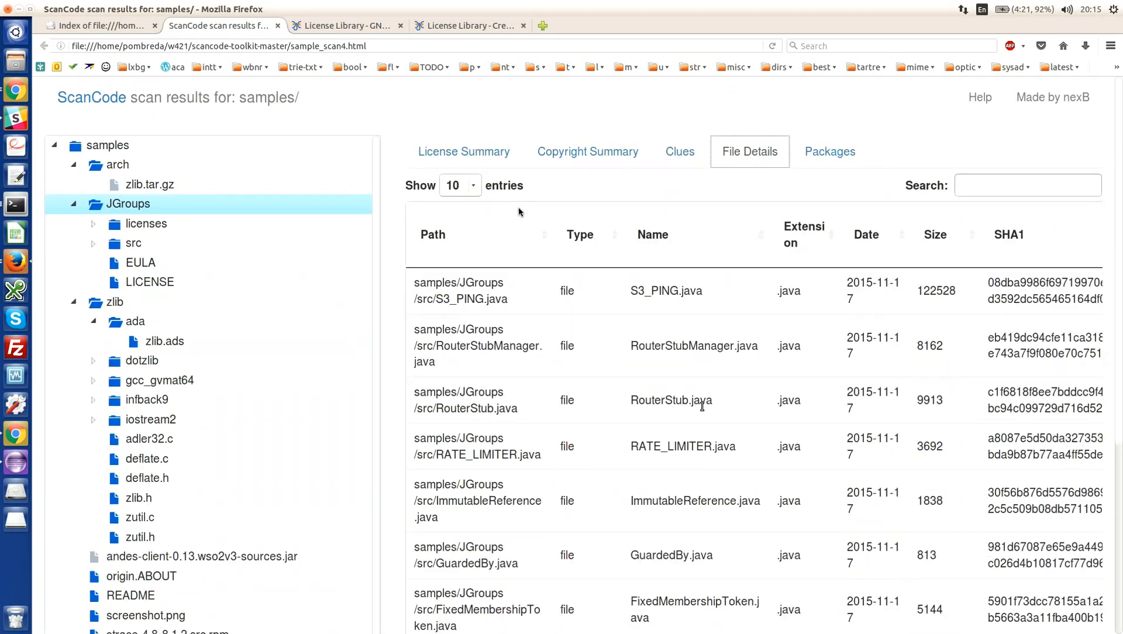
key(ctrl+minus)
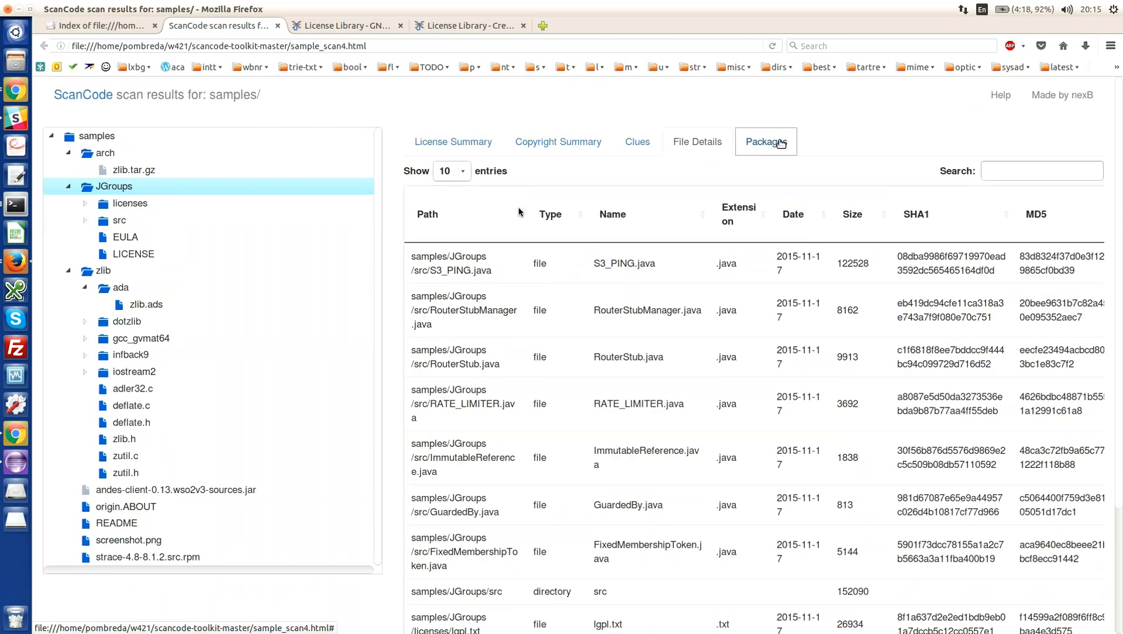
- List the packages for the whole samples directory and collapse the arch and JGroups folders in the tree
click(781, 143)
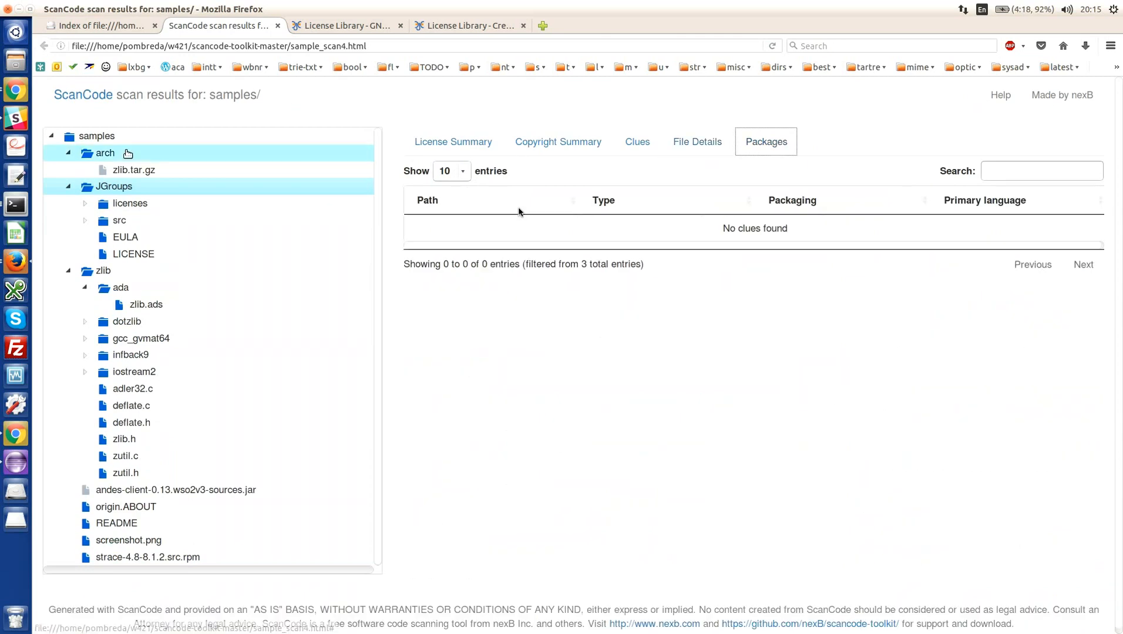
click(109, 137)
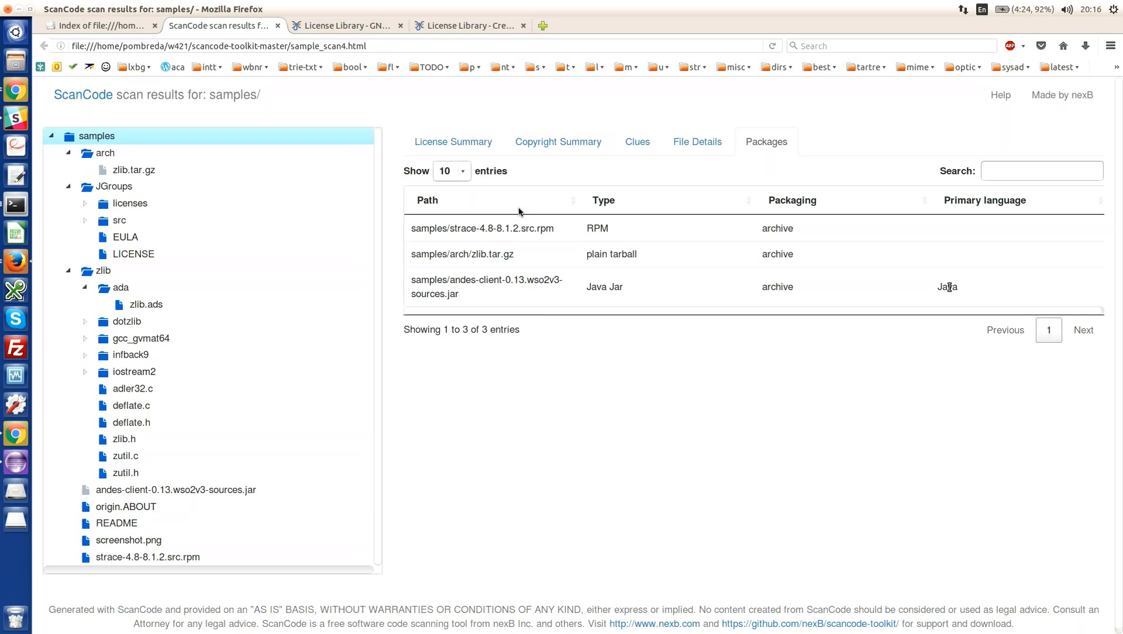
click(70, 153)
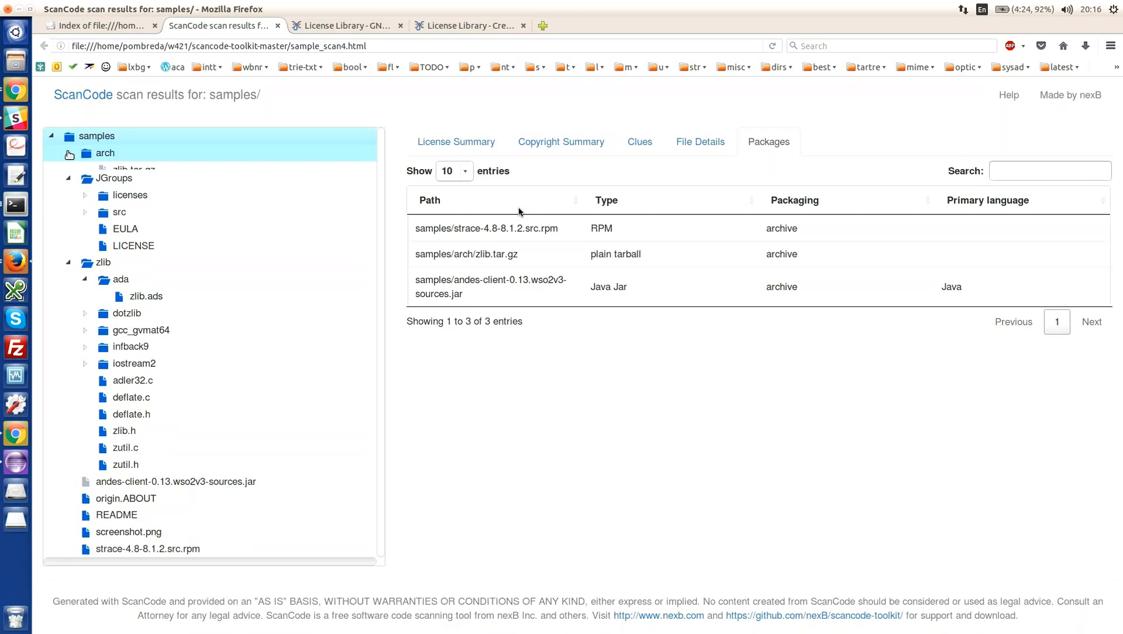
click(69, 178)
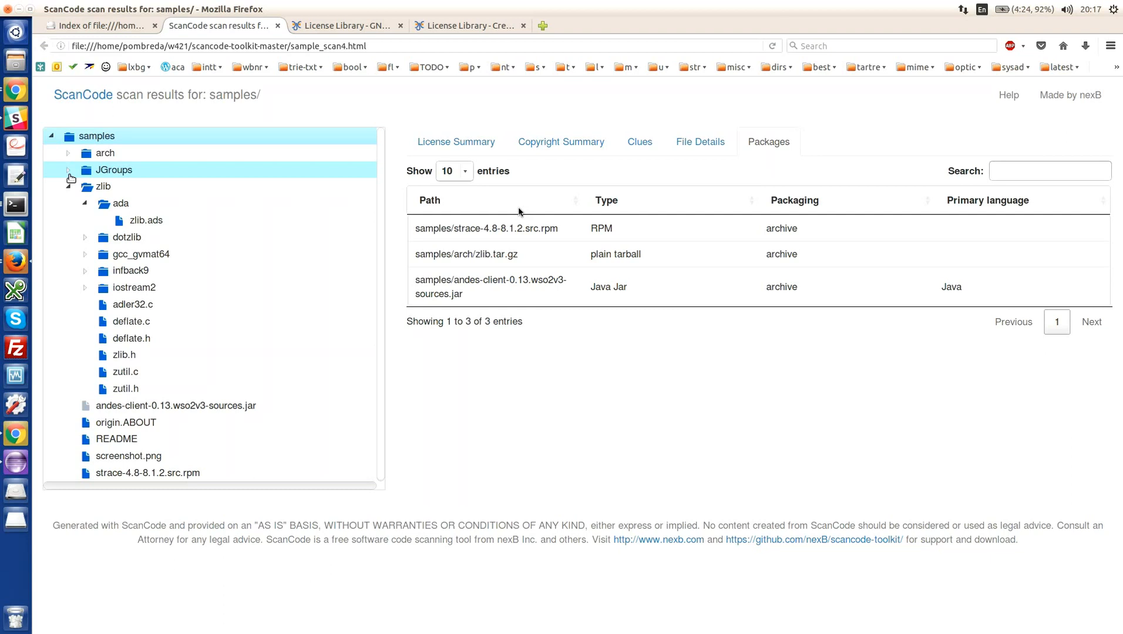
- Switch from Firefox to the Terminal
key(alt+Tab)
key(alt+Tab)
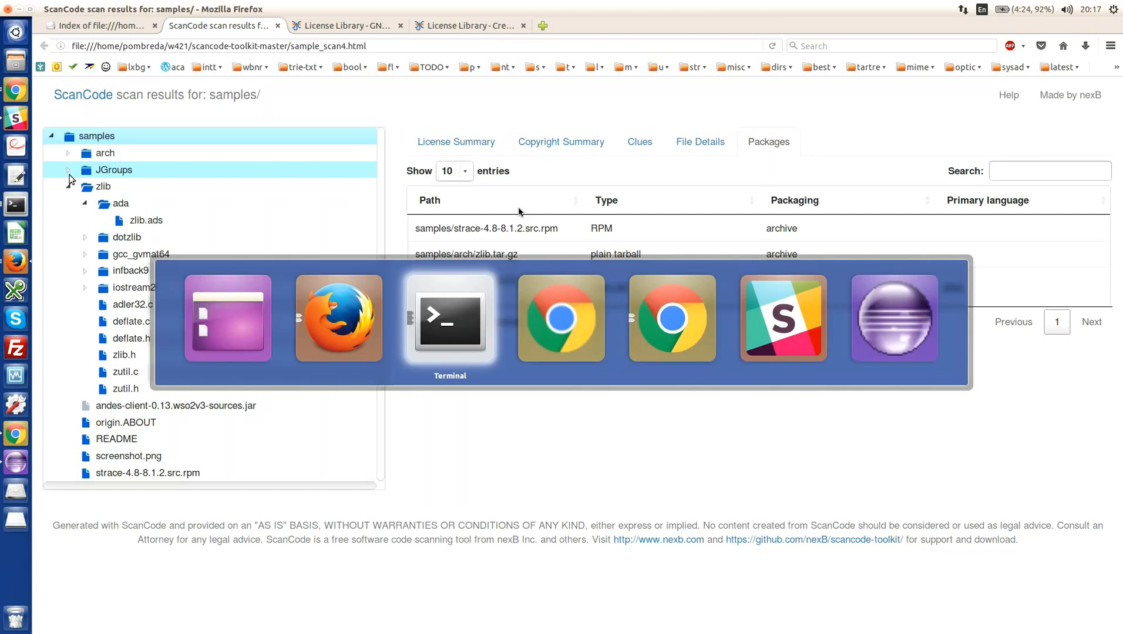
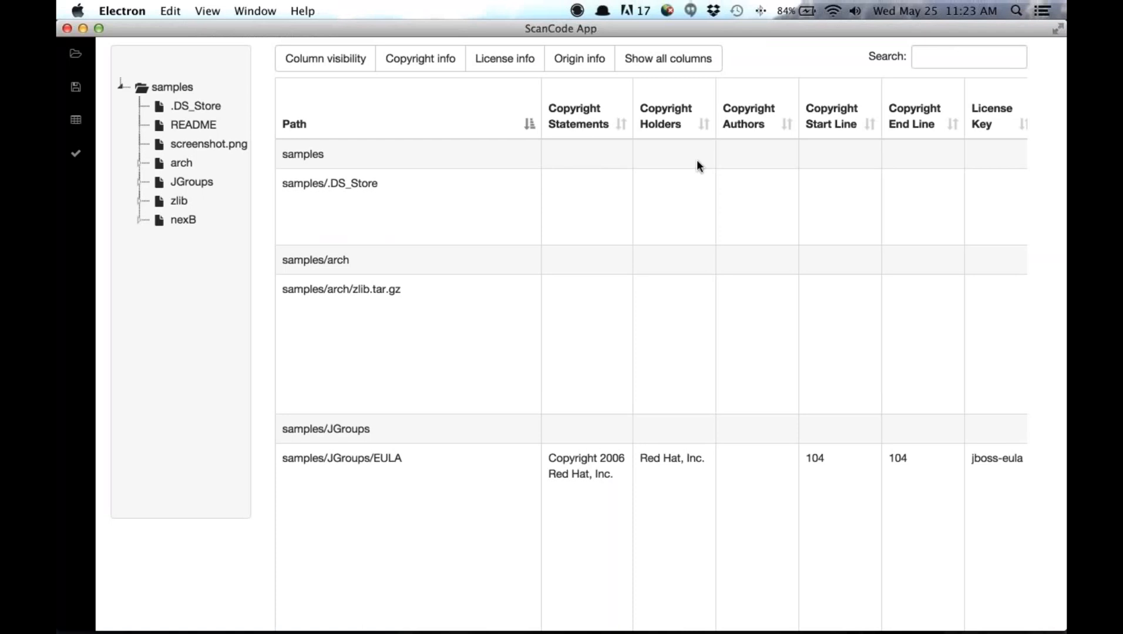
- Hide the License Key and License Score columns in the scan results table
scroll(696, 159, right, 1)
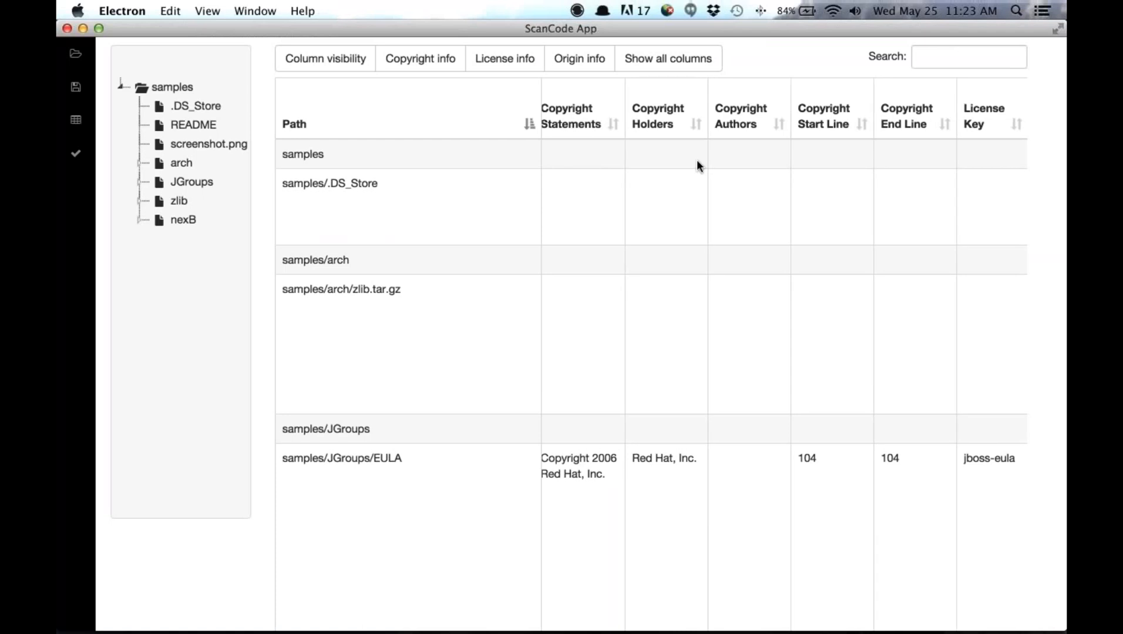
scroll(697, 166, right, 5)
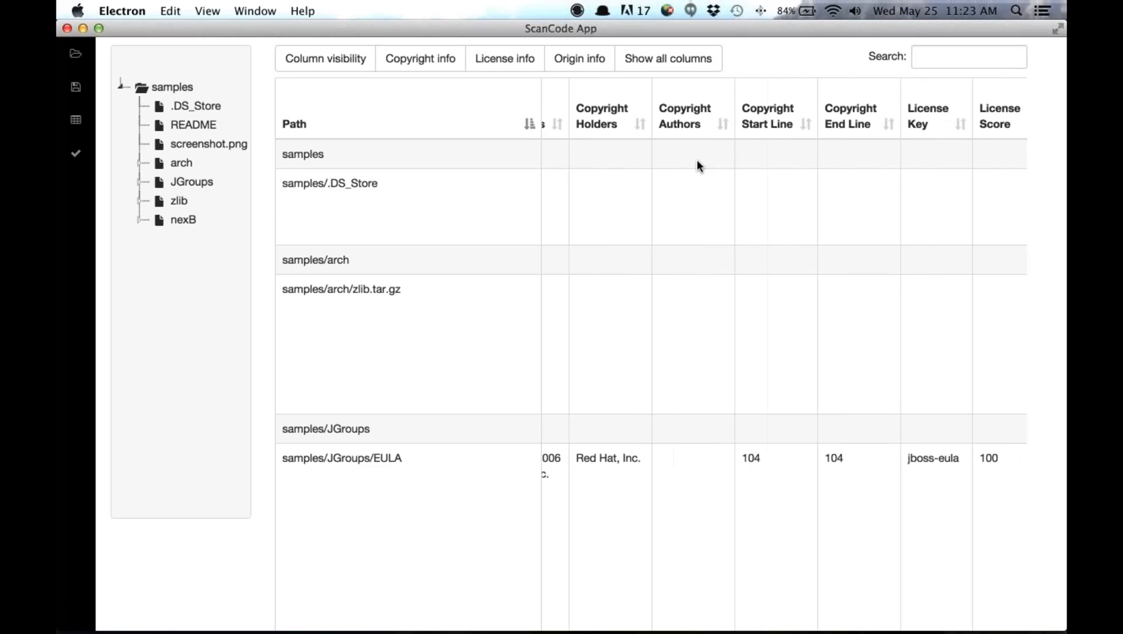
scroll(696, 161, right, 15)
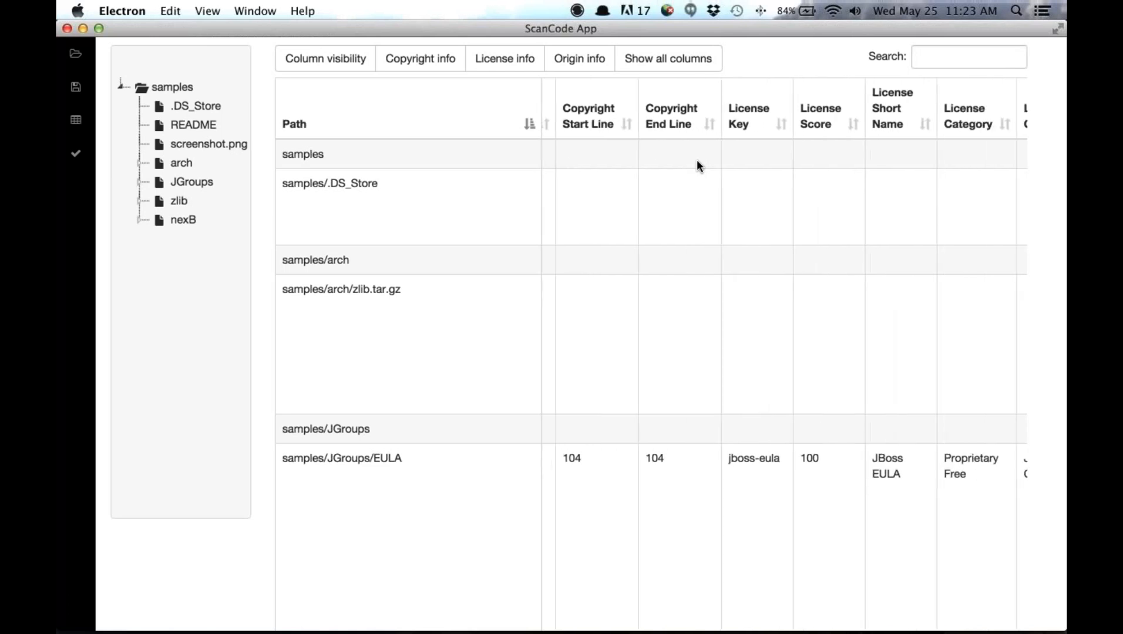
scroll(697, 158, right, 14)
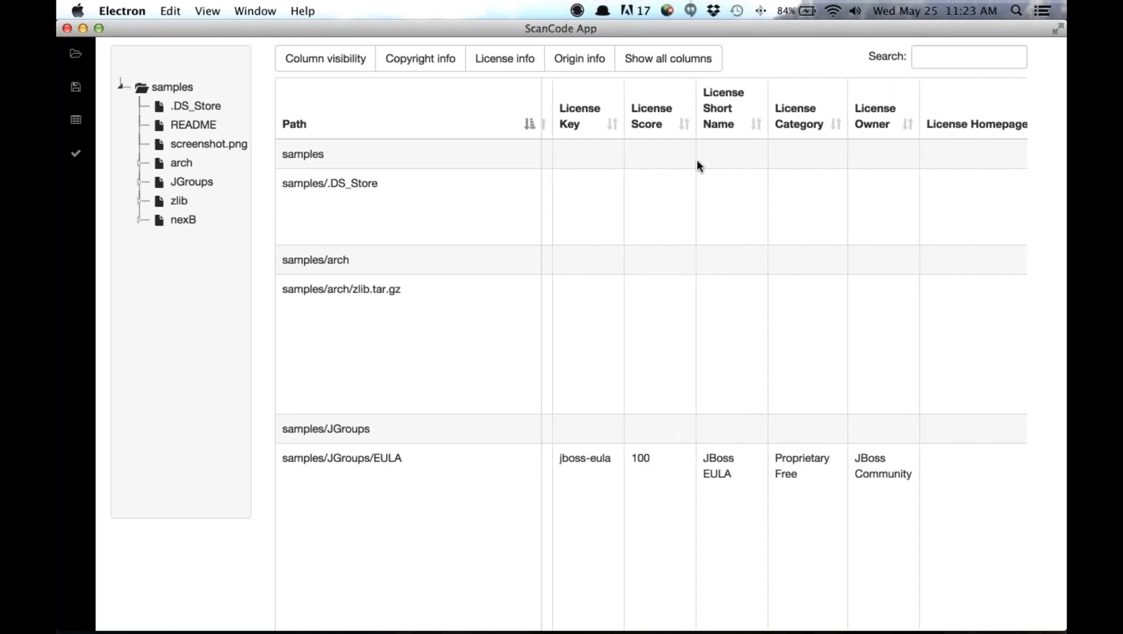
scroll(696, 159, right, 1)
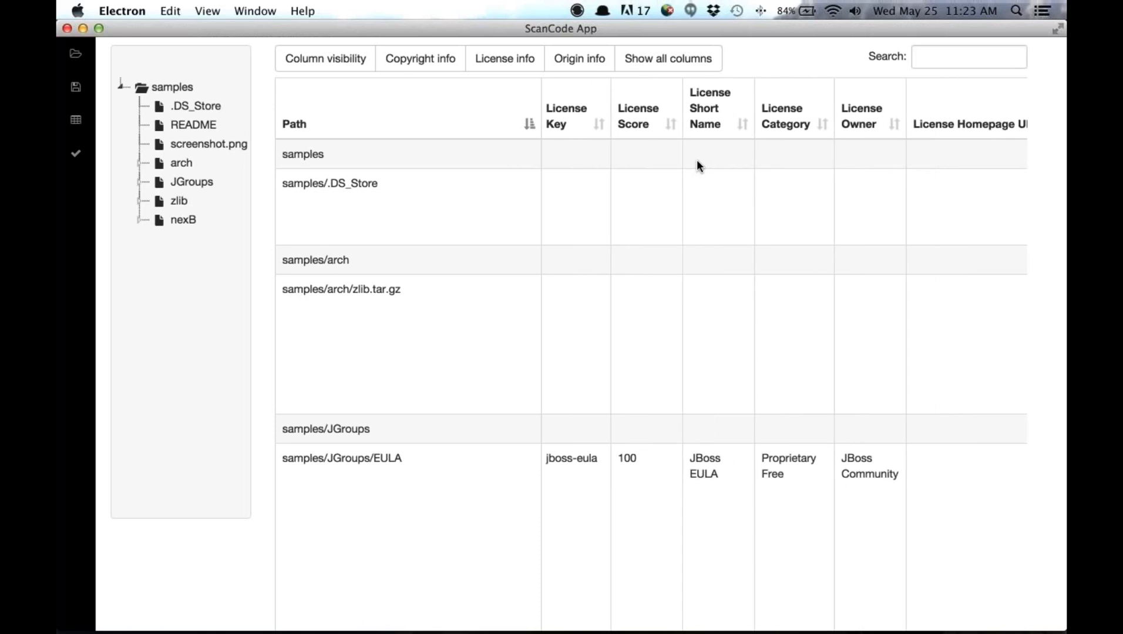
click(353, 61)
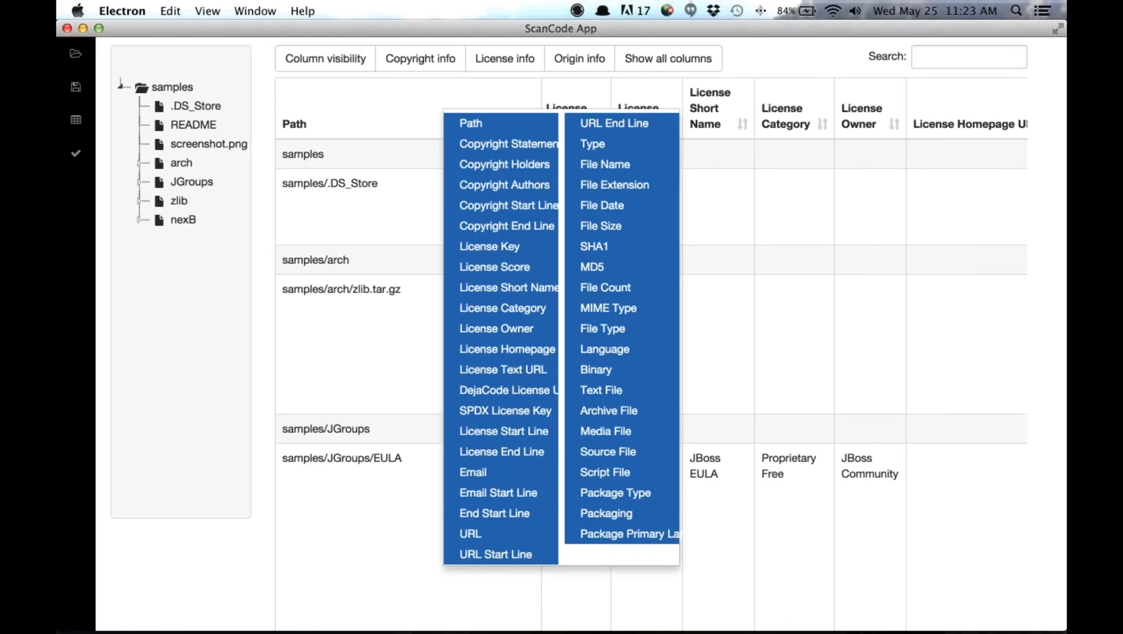
click(489, 246)
click(495, 267)
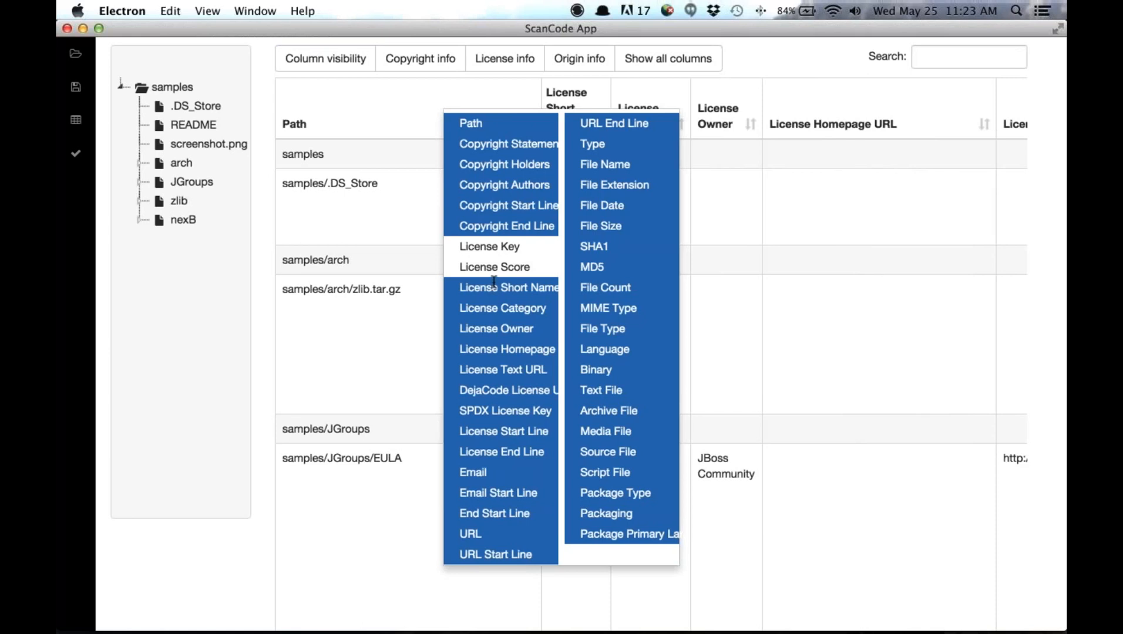
click(419, 259)
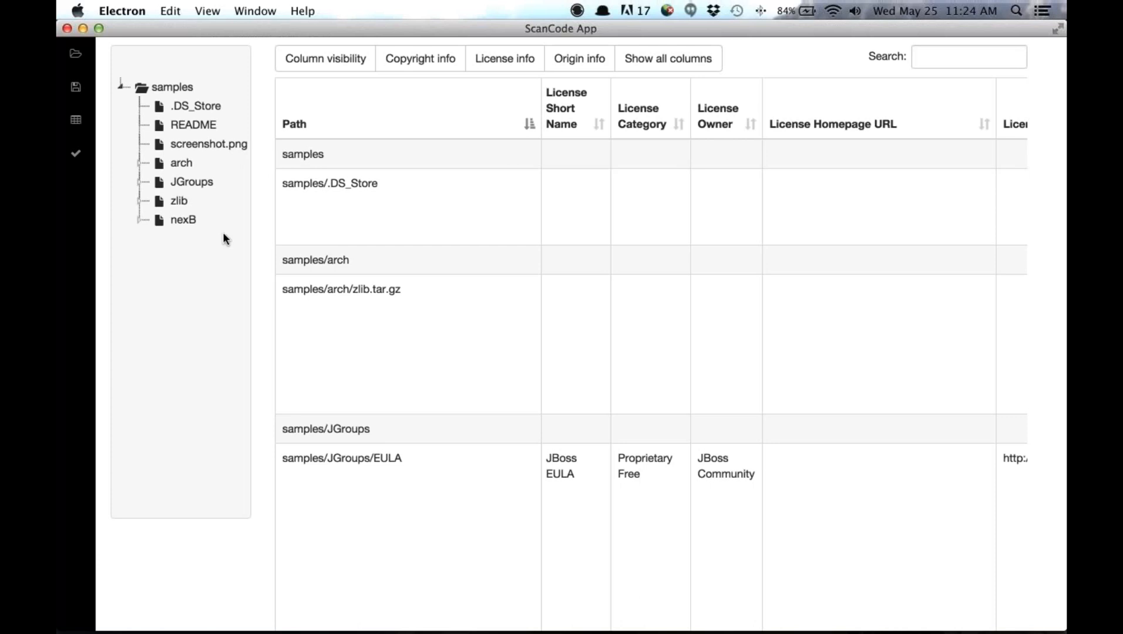
- Expand the JGroups folder in the tree and review the table rows for the folder, its LICENSE file and its EULA file
click(139, 182)
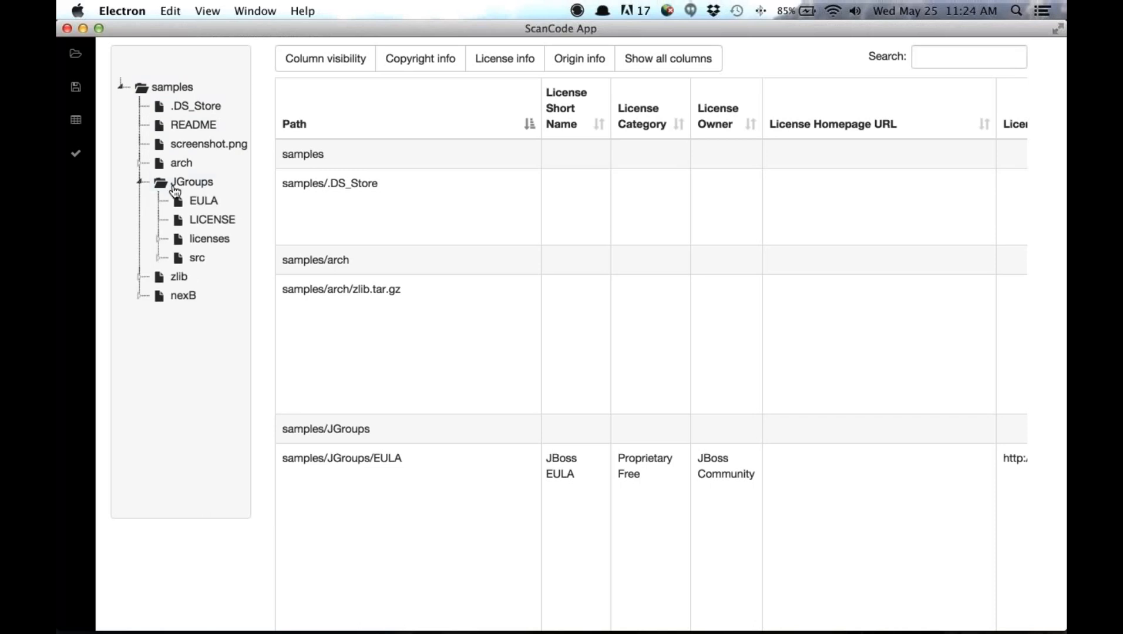
click(187, 182)
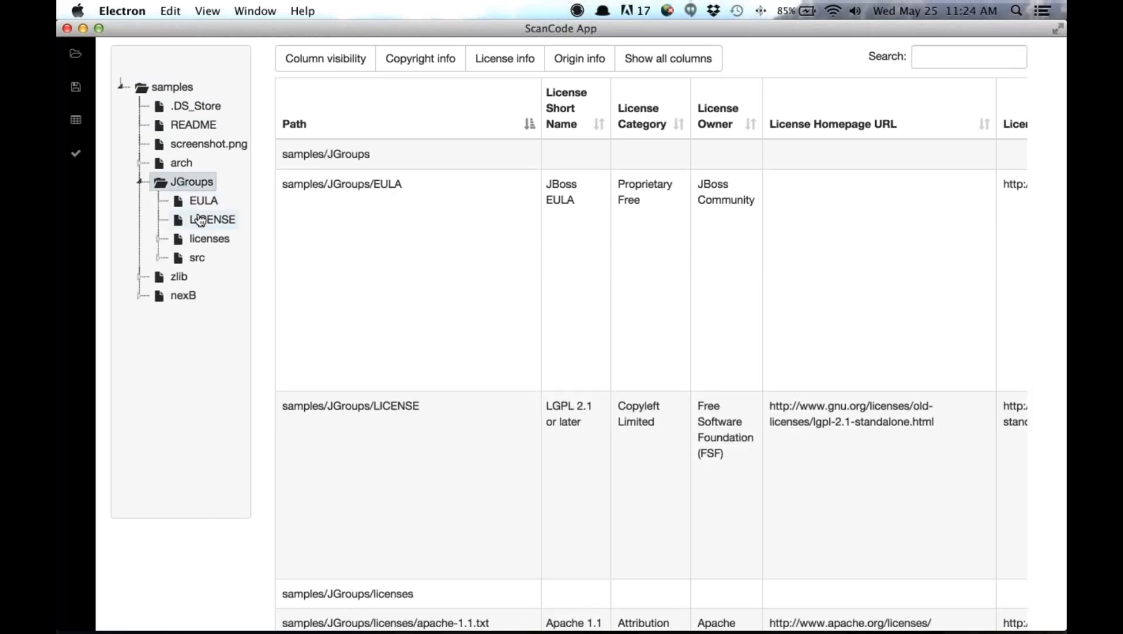
click(199, 220)
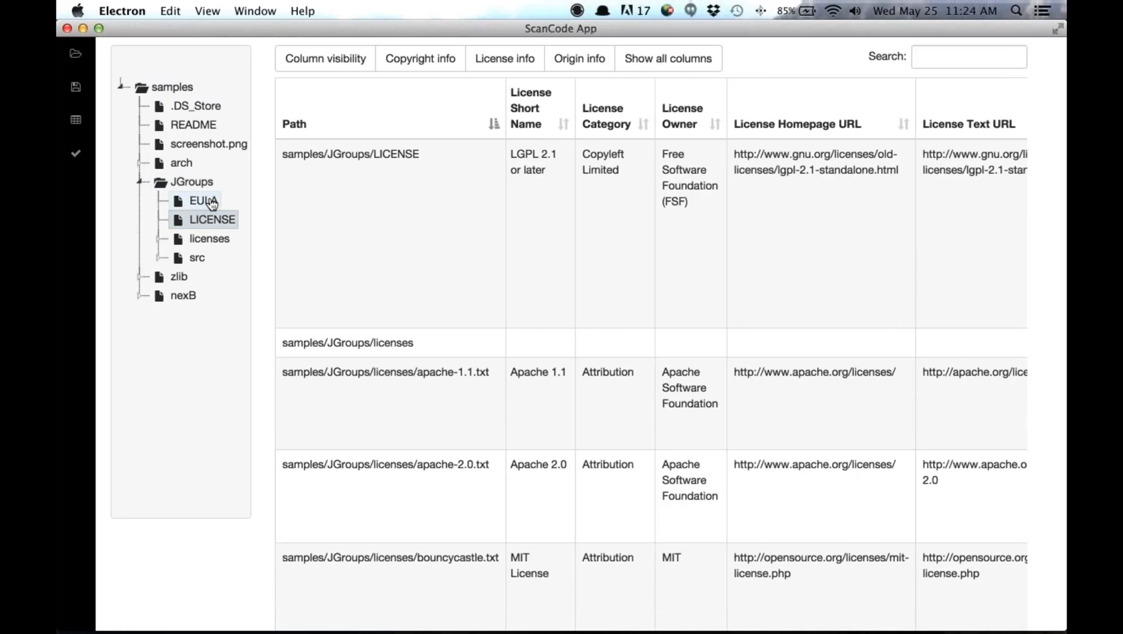
click(210, 202)
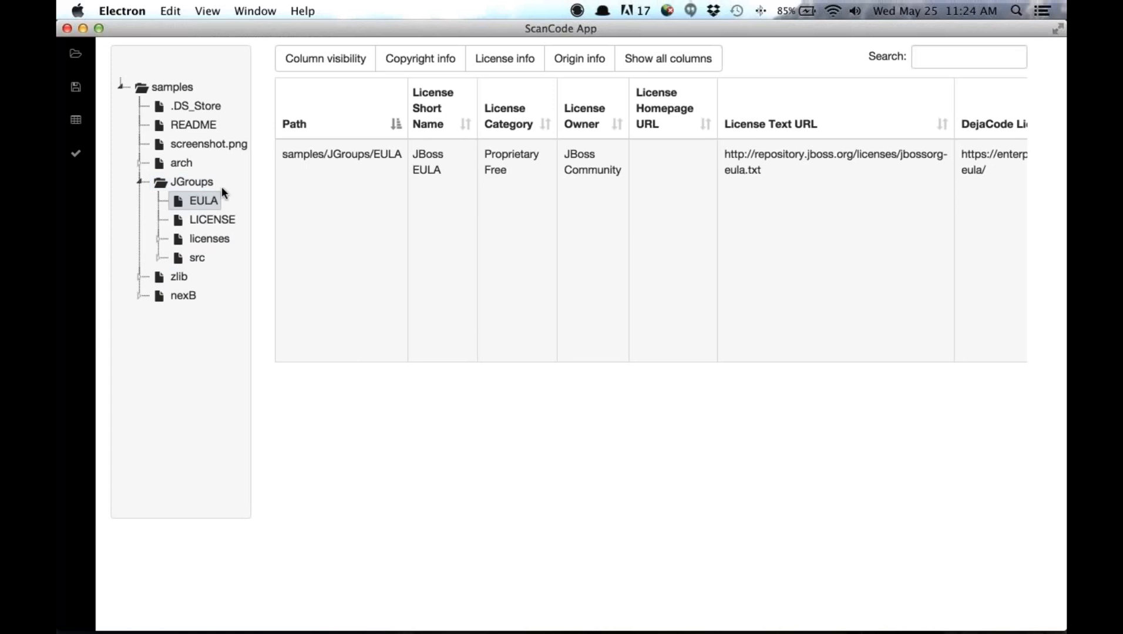
click(209, 222)
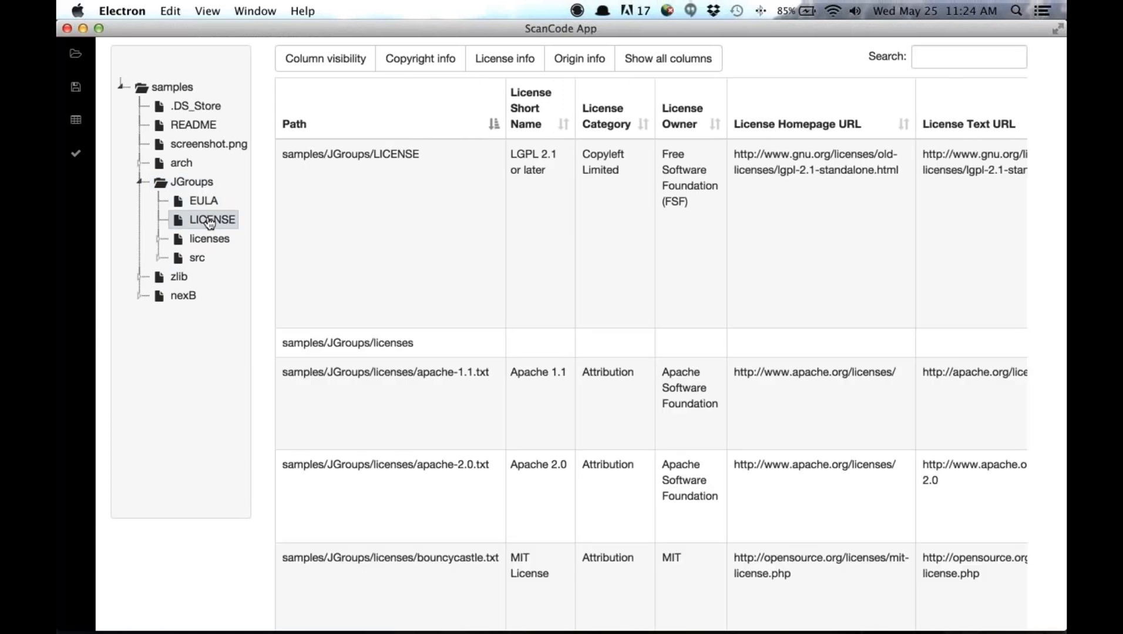
click(205, 201)
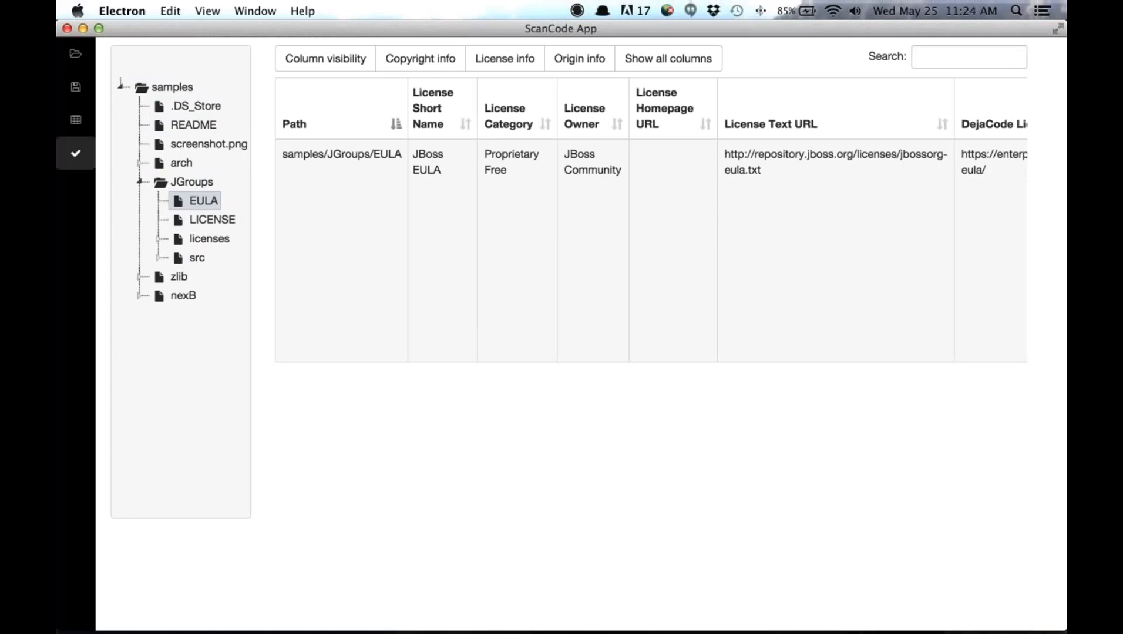
- Display the whole samples directory as a node diagram and expand the zlib node and its iostream2 child
click(75, 154)
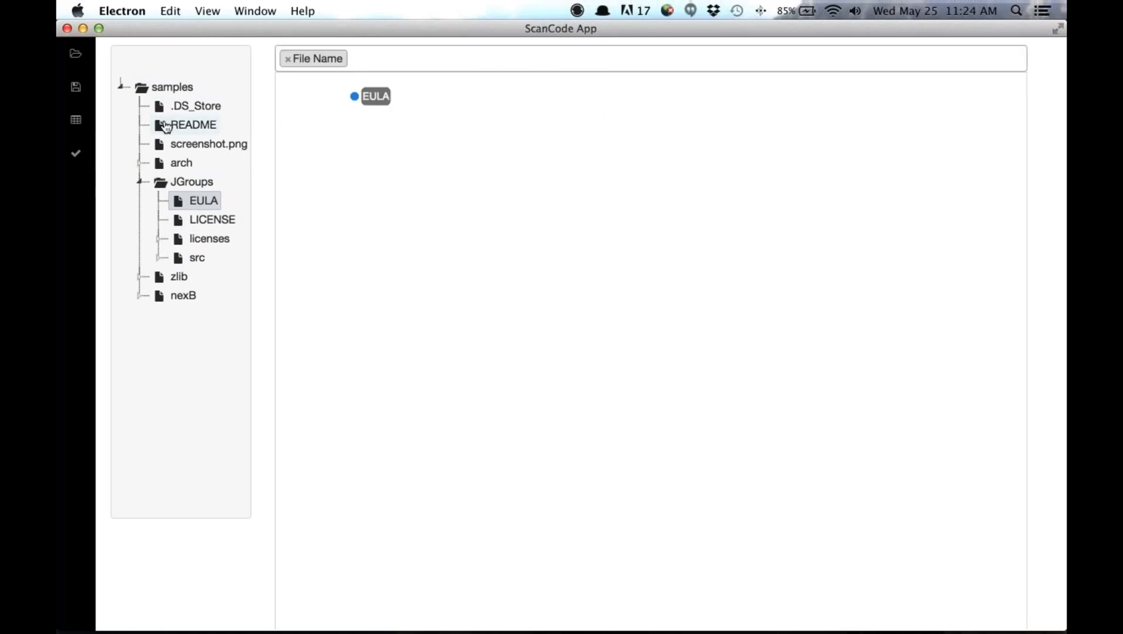
click(179, 91)
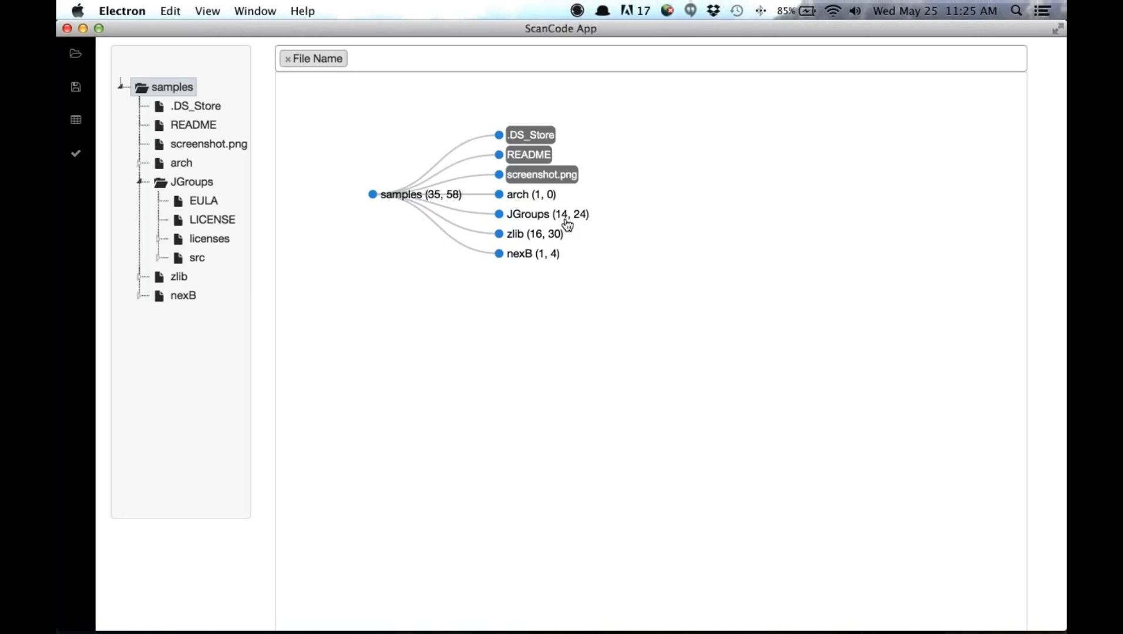
click(510, 239)
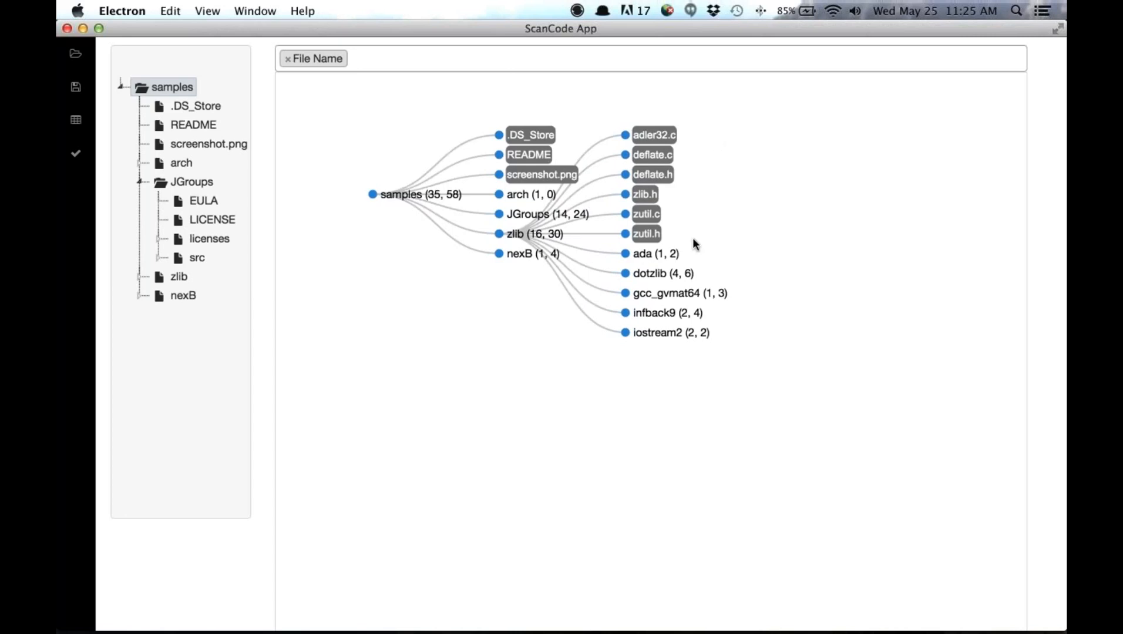
click(624, 334)
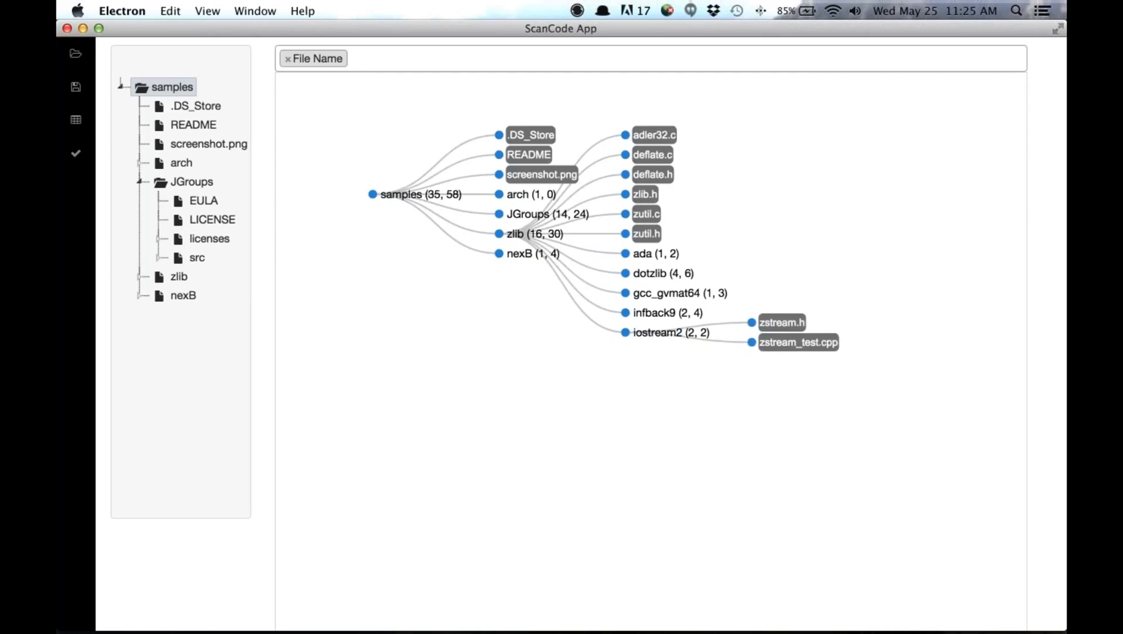
- Add the License and Copyright values to the node diagram's labels
click(775, 70)
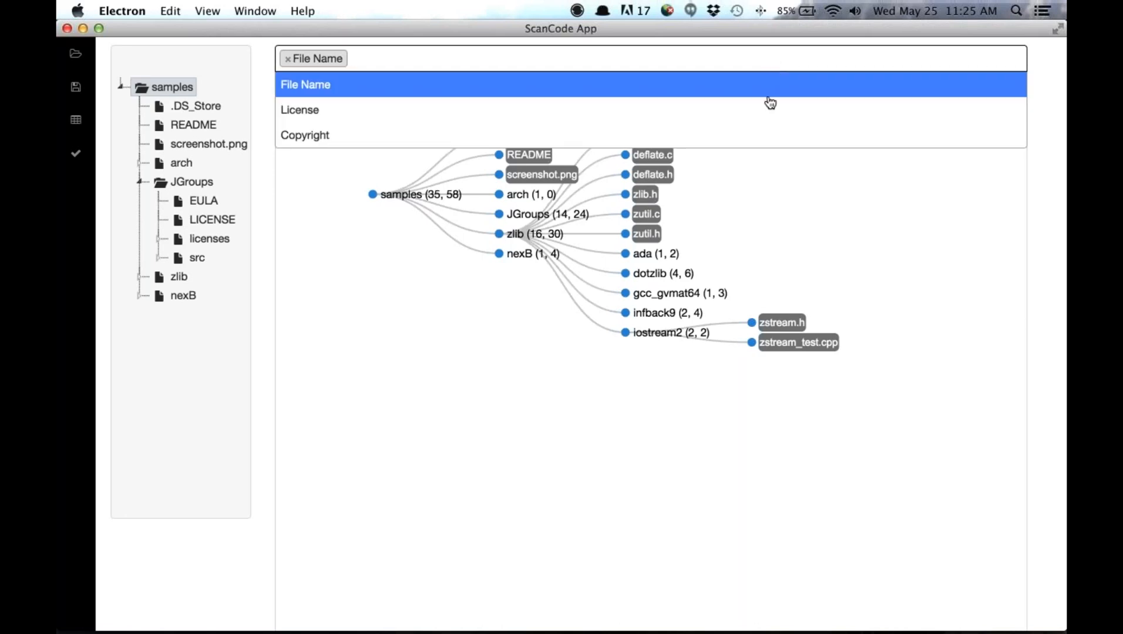
click(765, 113)
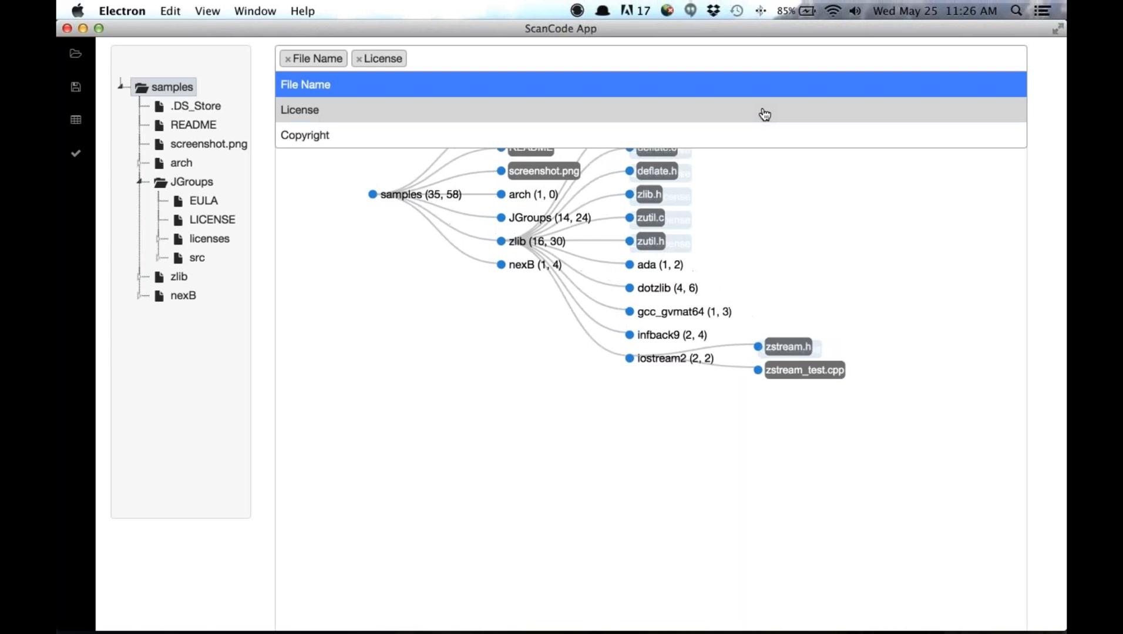
click(751, 136)
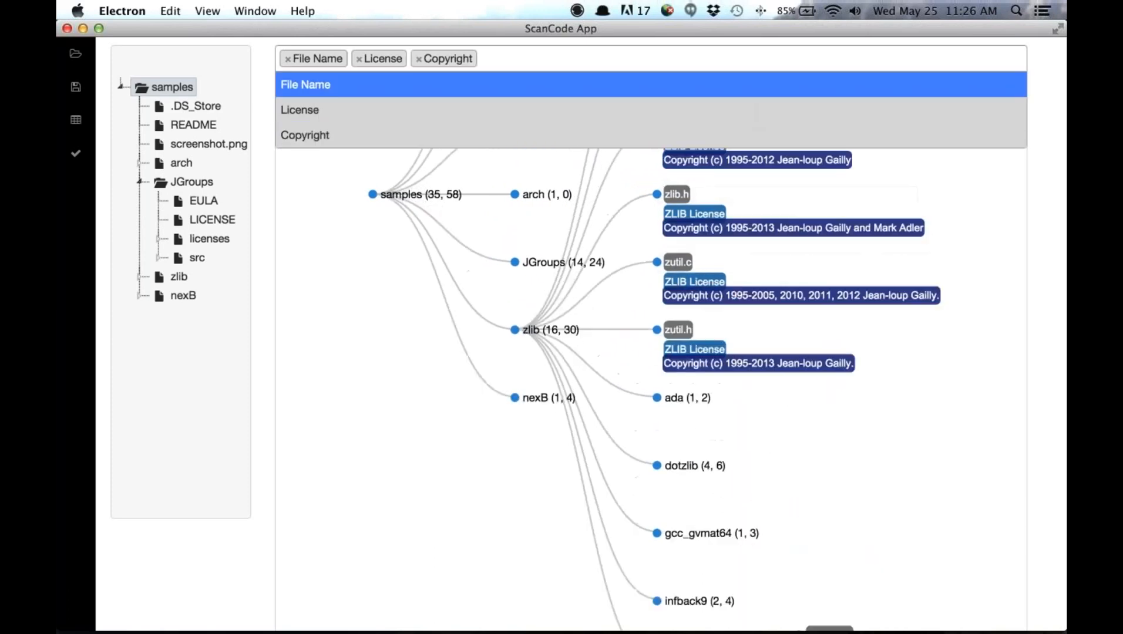
click(515, 463)
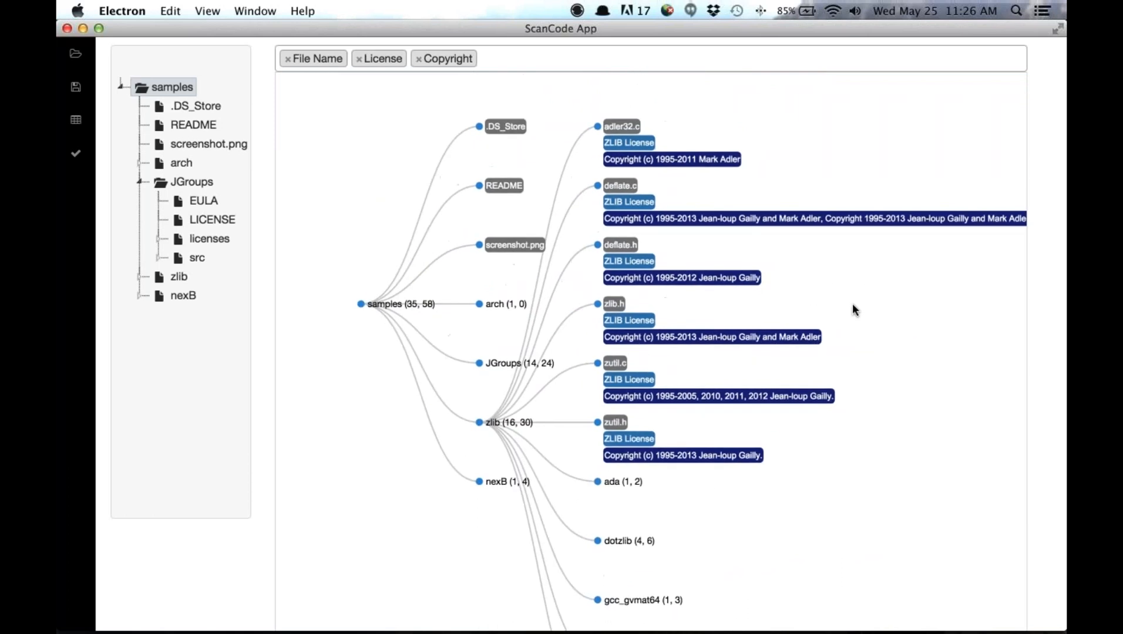
drag(851, 303, 802, 285)
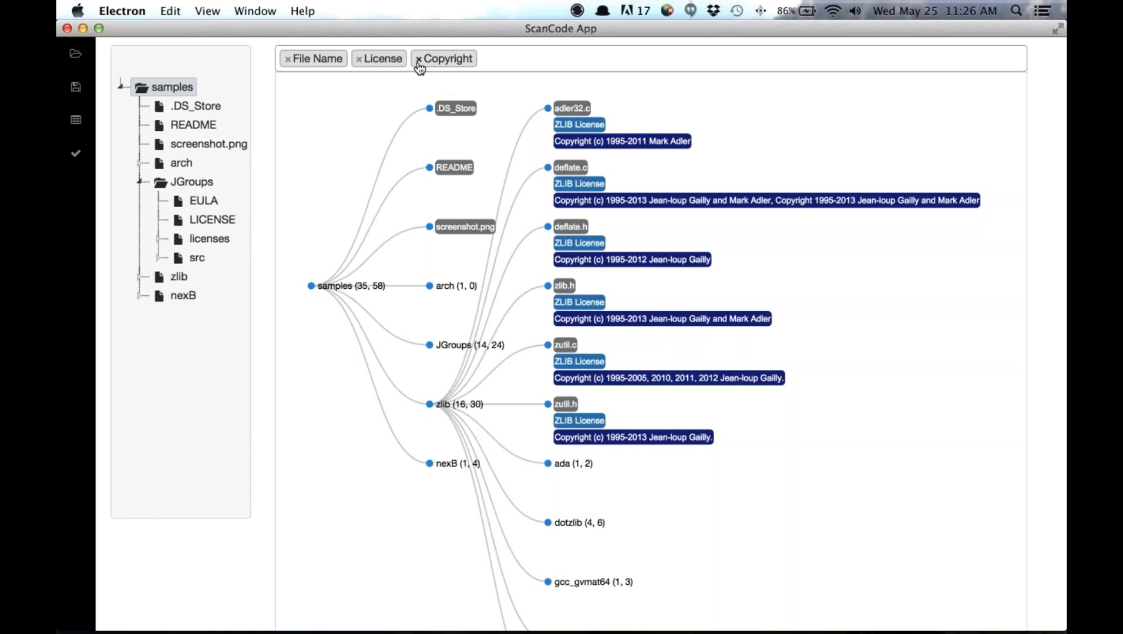
- Remove the Copyright values from the node diagram, keeping only the file names and licenses
click(446, 59)
key(BackSpace)
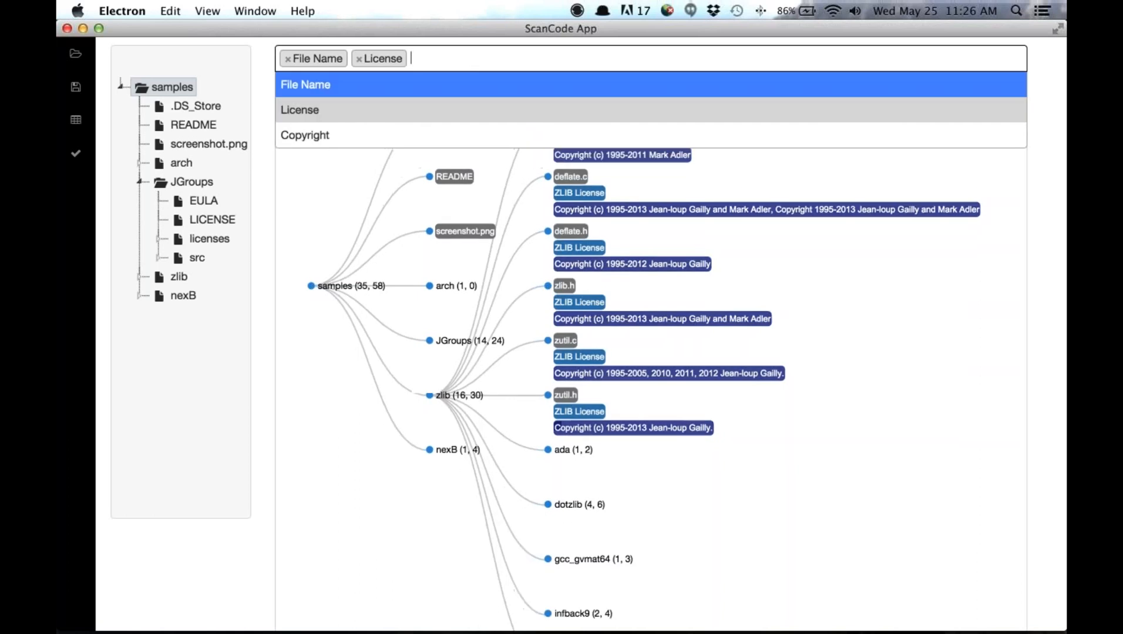
click(715, 259)
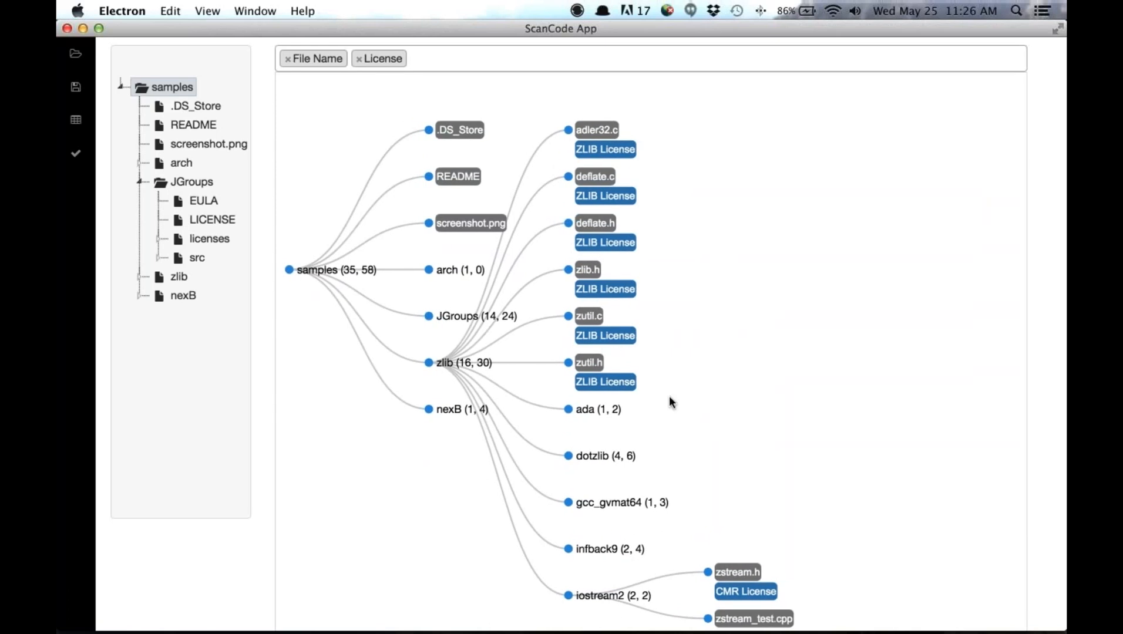
scroll(669, 397, down, 1)
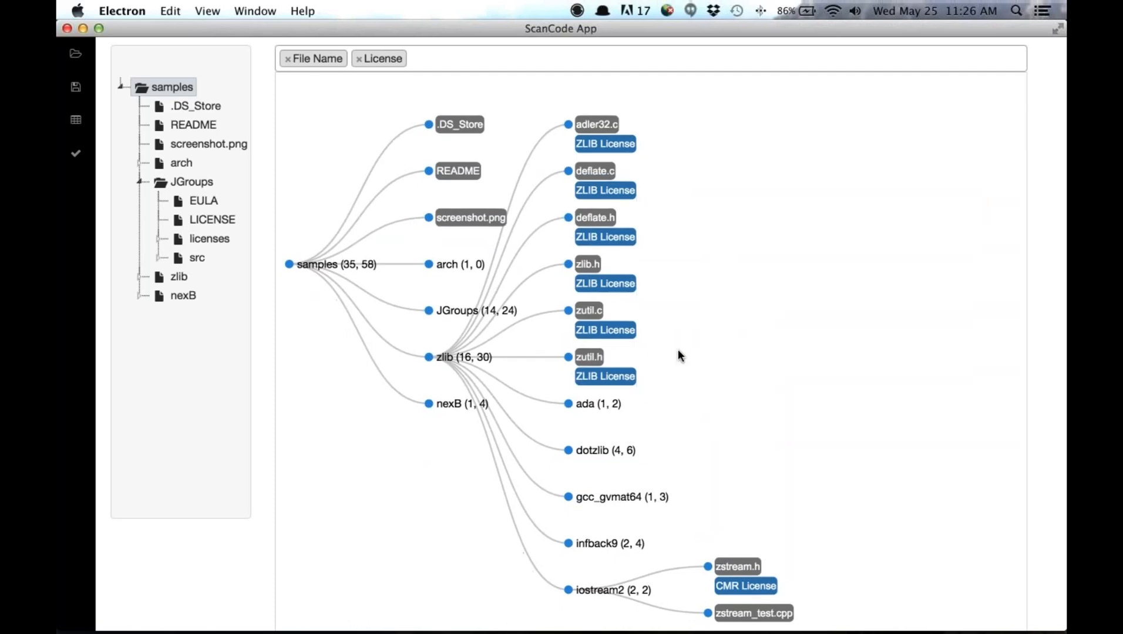
scroll(678, 352, down, 8)
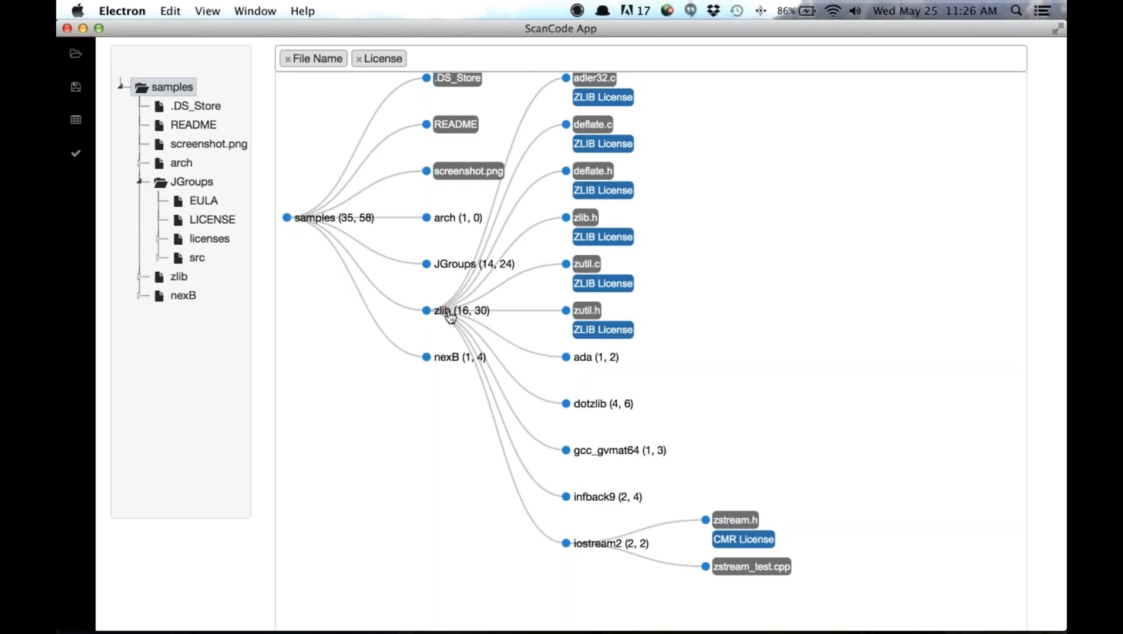
- Open the component form for the zlib node, set its status to Analyzed and name the component zlib
click(76, 119)
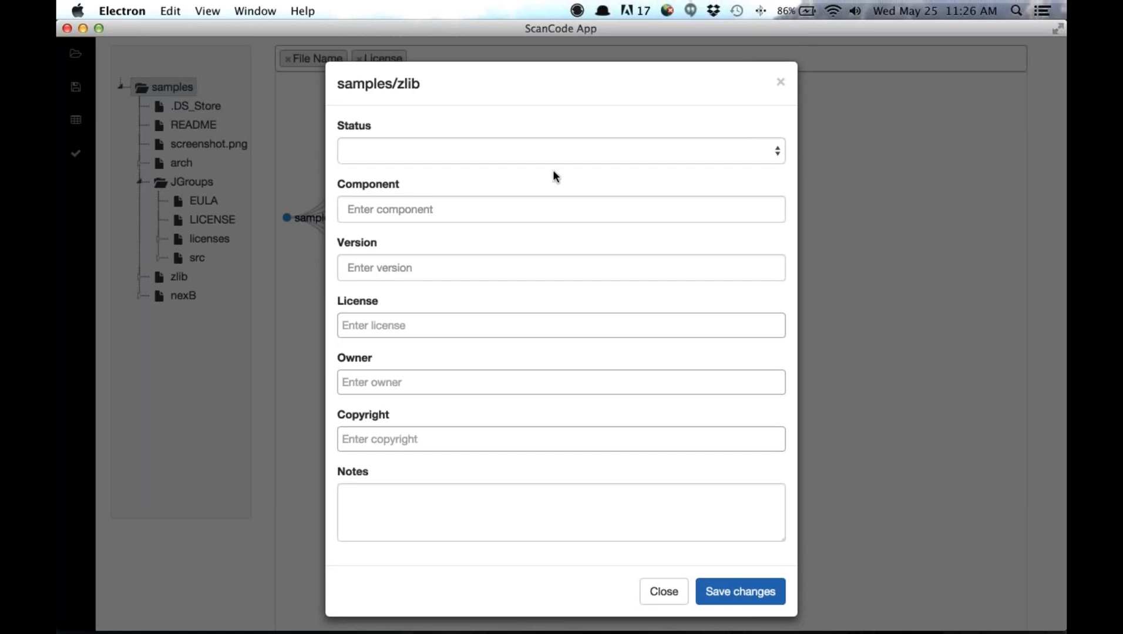
click(571, 154)
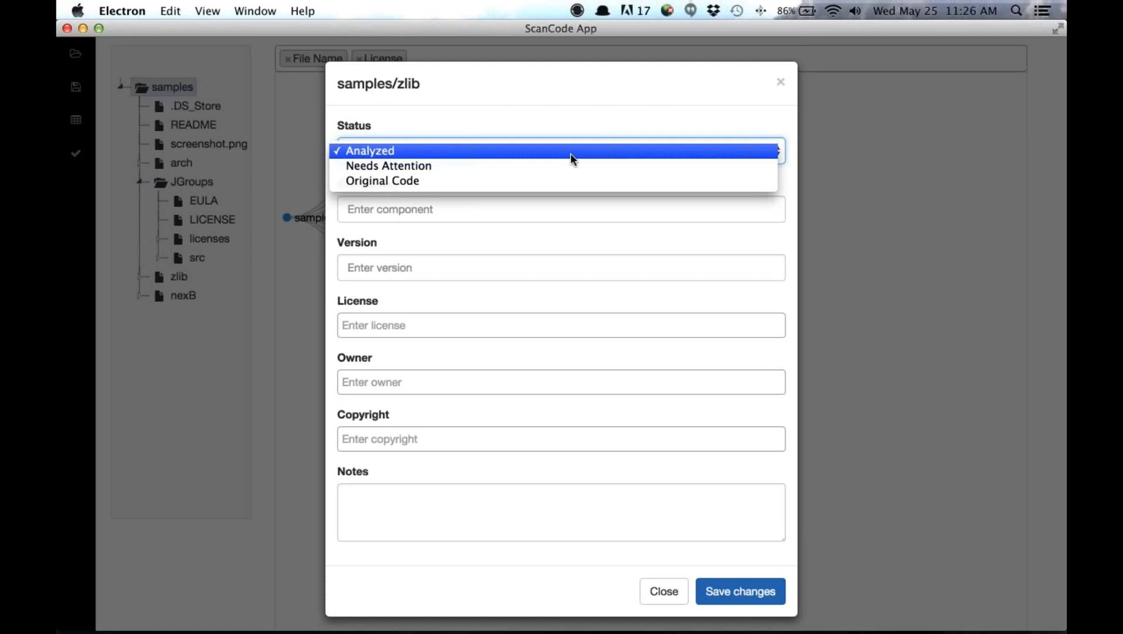
click(570, 153)
click(543, 211)
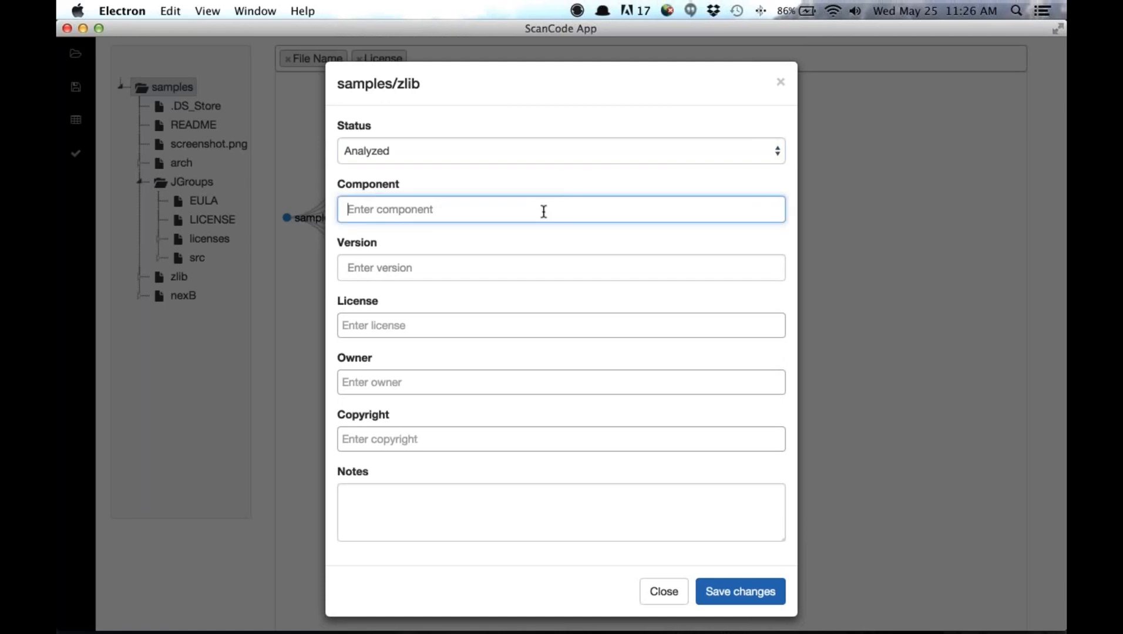
text(zlib)
click(512, 270)
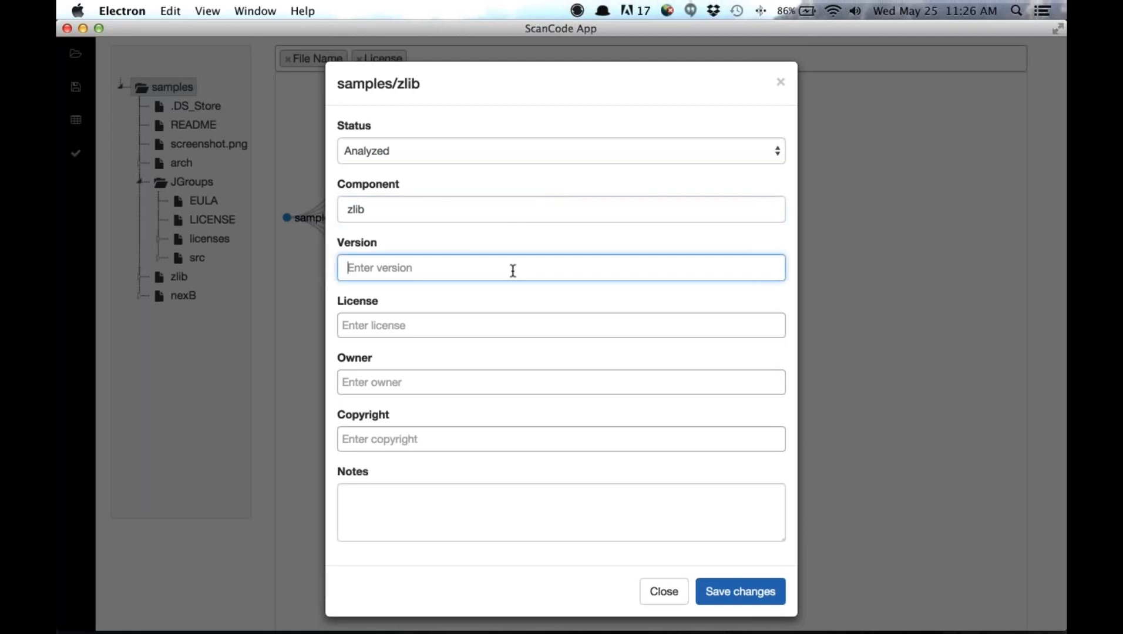
- Assign the ZLIB License, the owner zlib and the two-author "Copyright (c) 1995-2013" statement to the zlib component
click(494, 328)
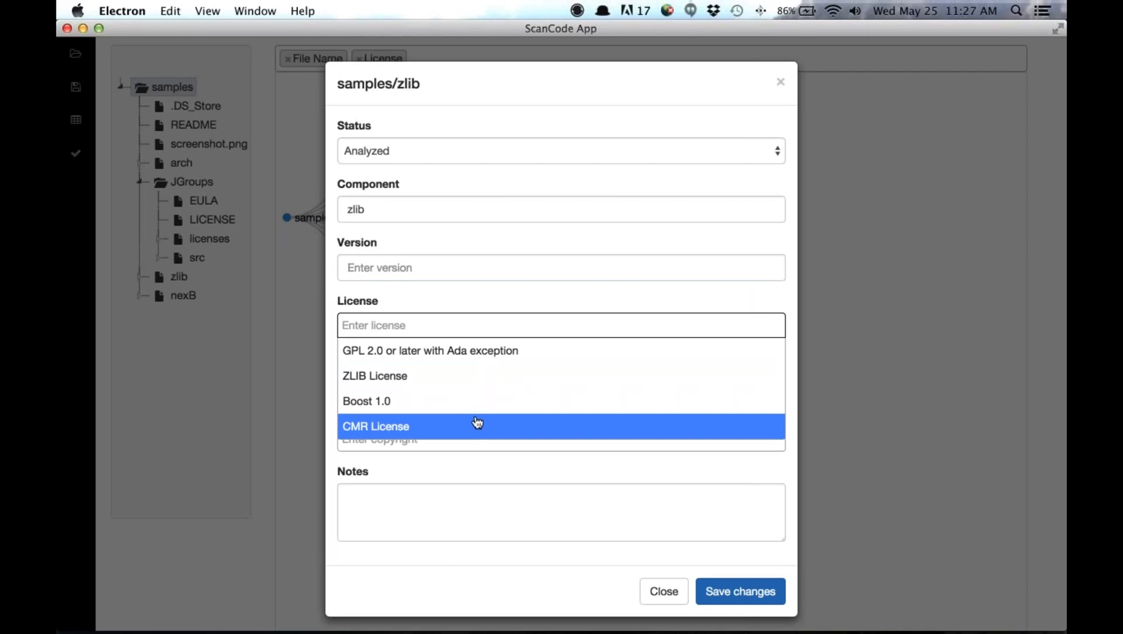
click(504, 385)
click(501, 387)
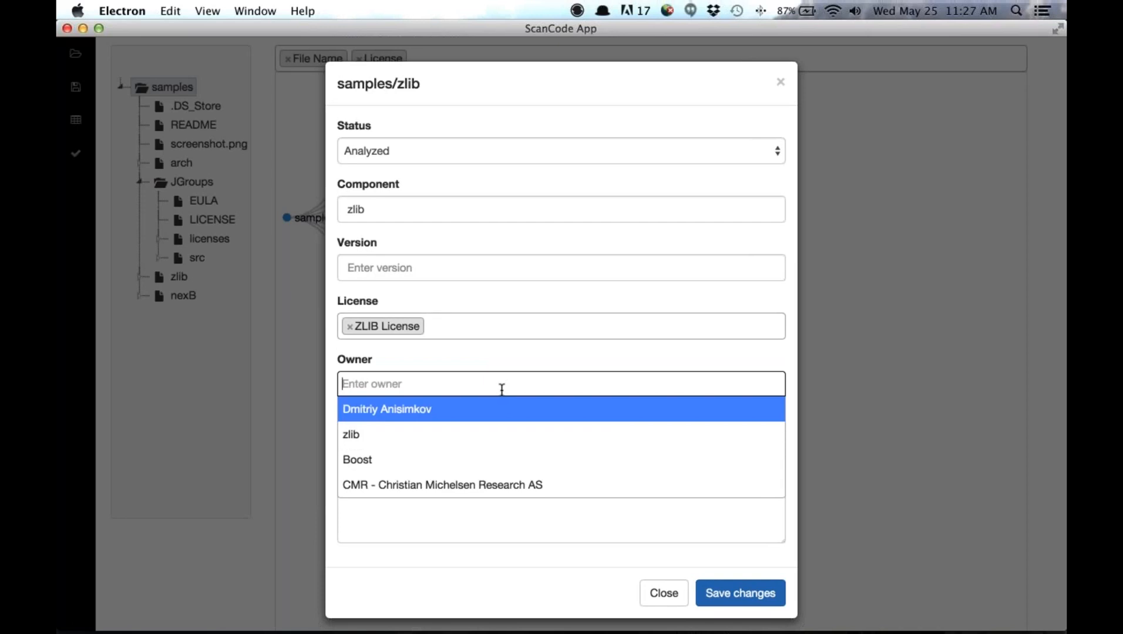
click(490, 433)
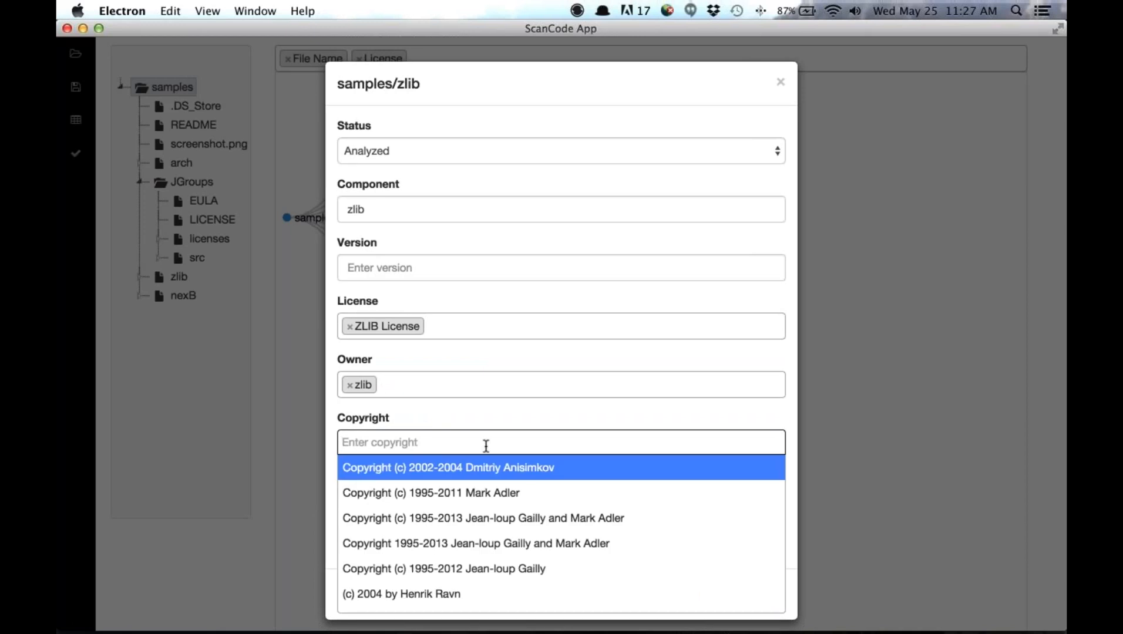
click(485, 519)
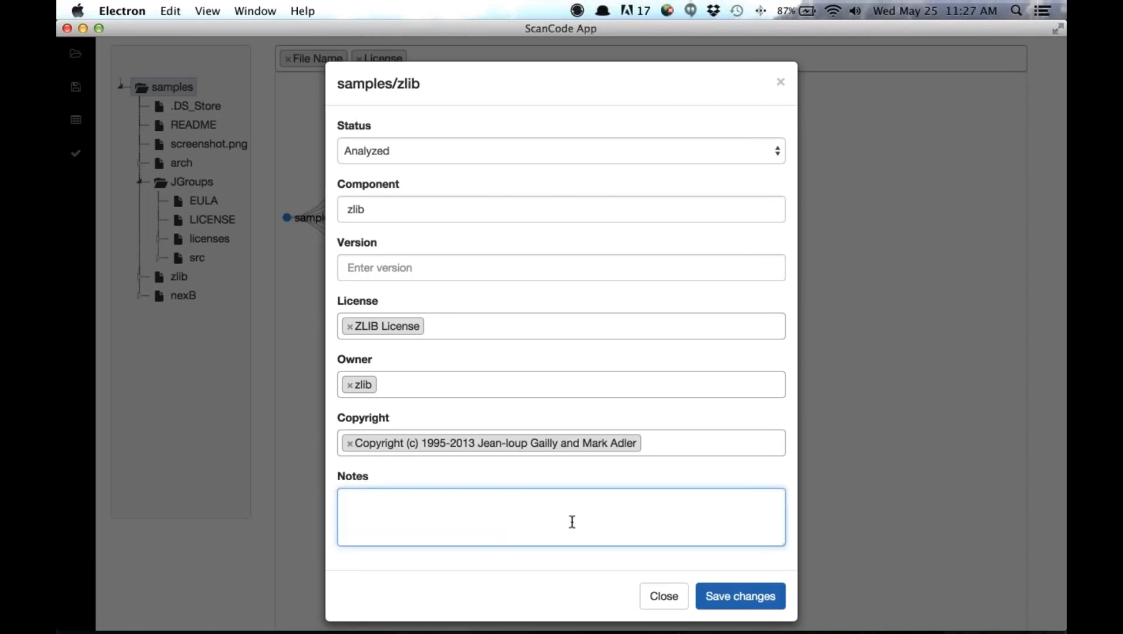
- Save the zlib component's details and mark the iostream2 node inside zlib as Needs Attention
click(722, 597)
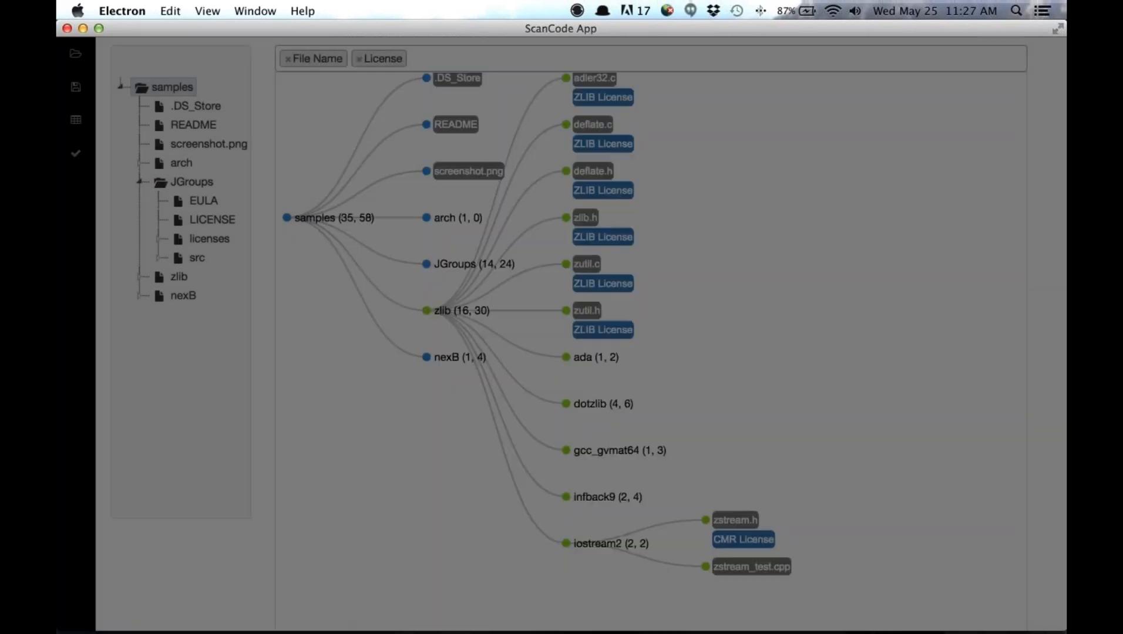
scroll(726, 344, down, 1)
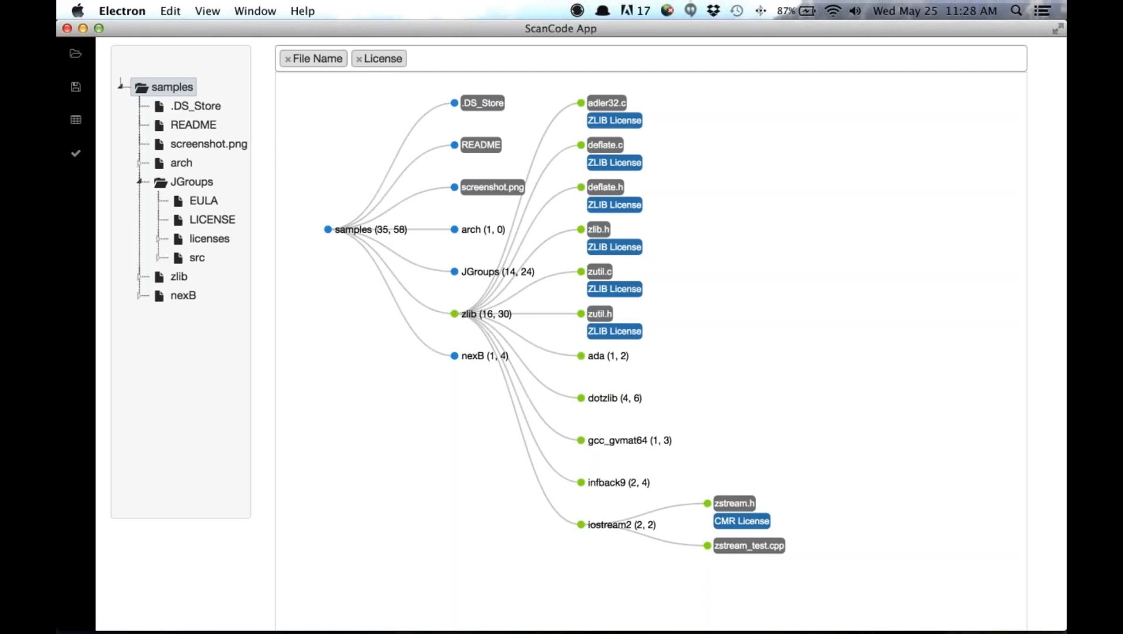
click(621, 525)
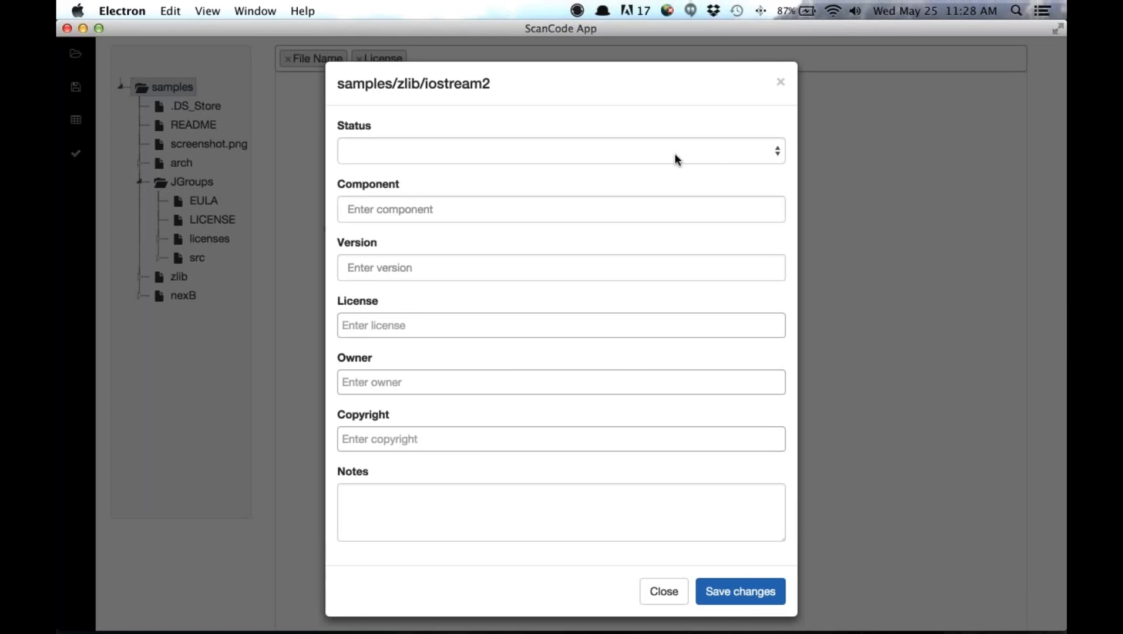
click(674, 157)
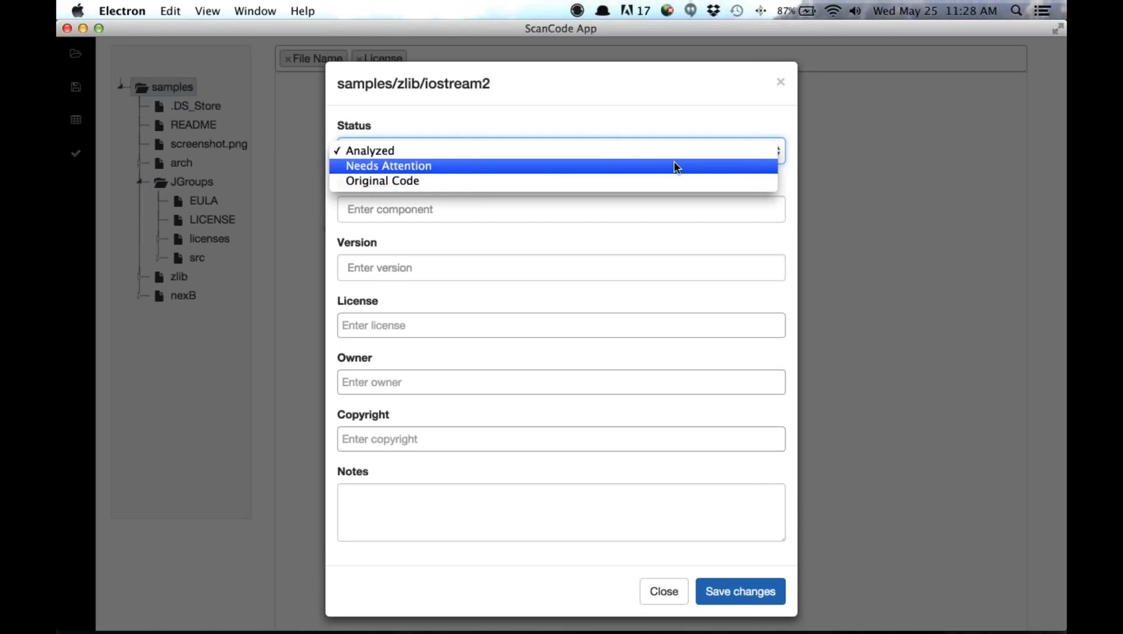
click(673, 164)
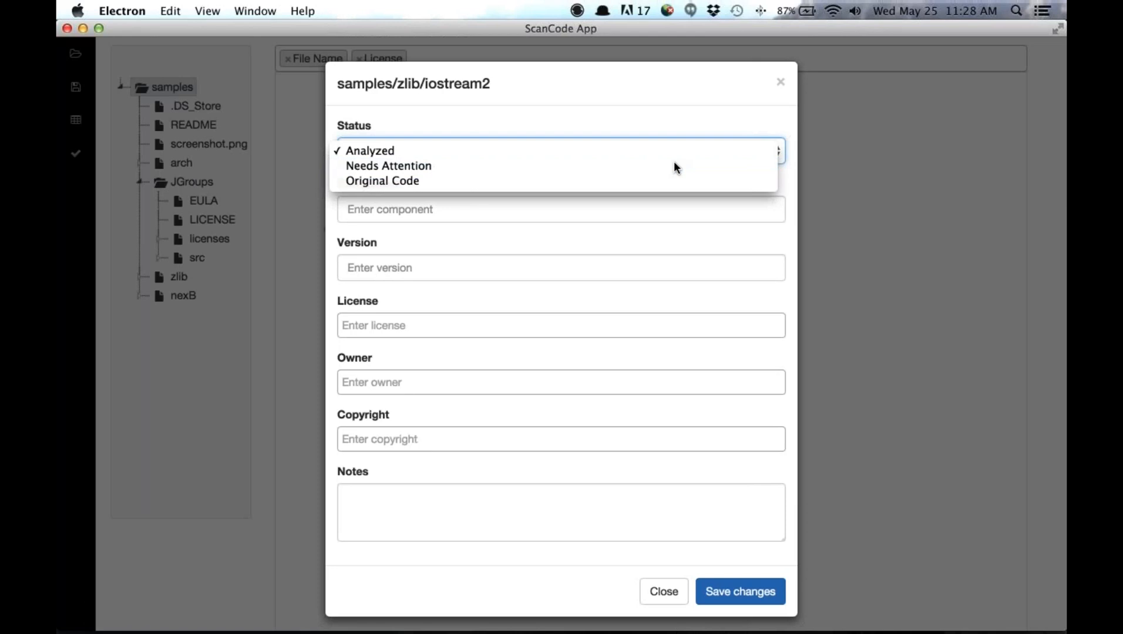
click(712, 589)
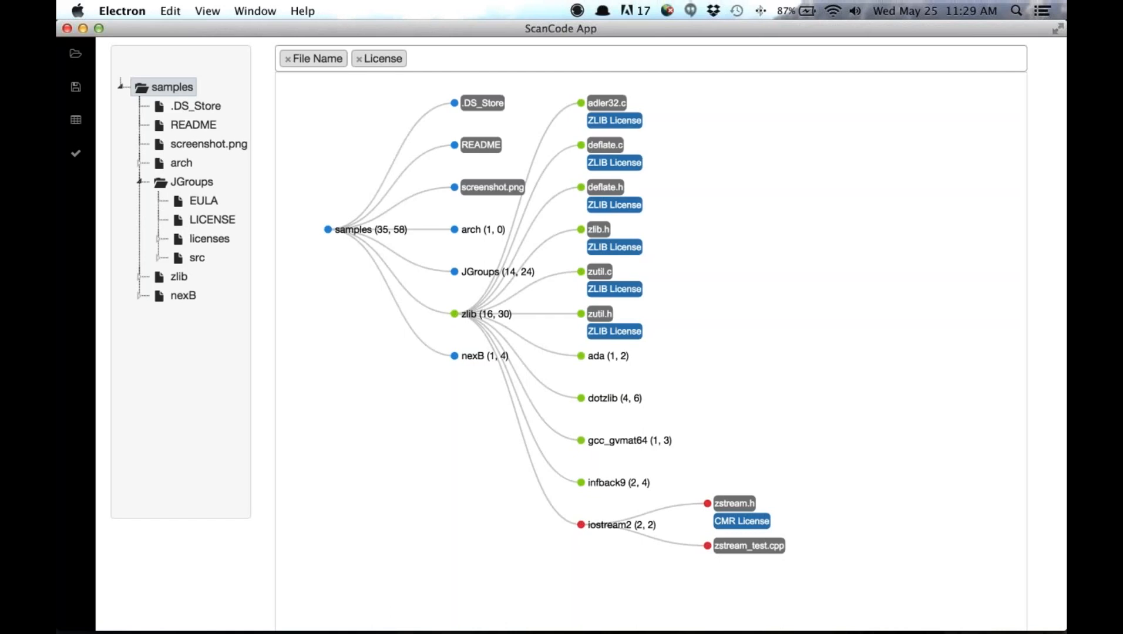
- Expand the nexB node in place of zlib and add the Copyright values to the node diagram's labels
click(453, 314)
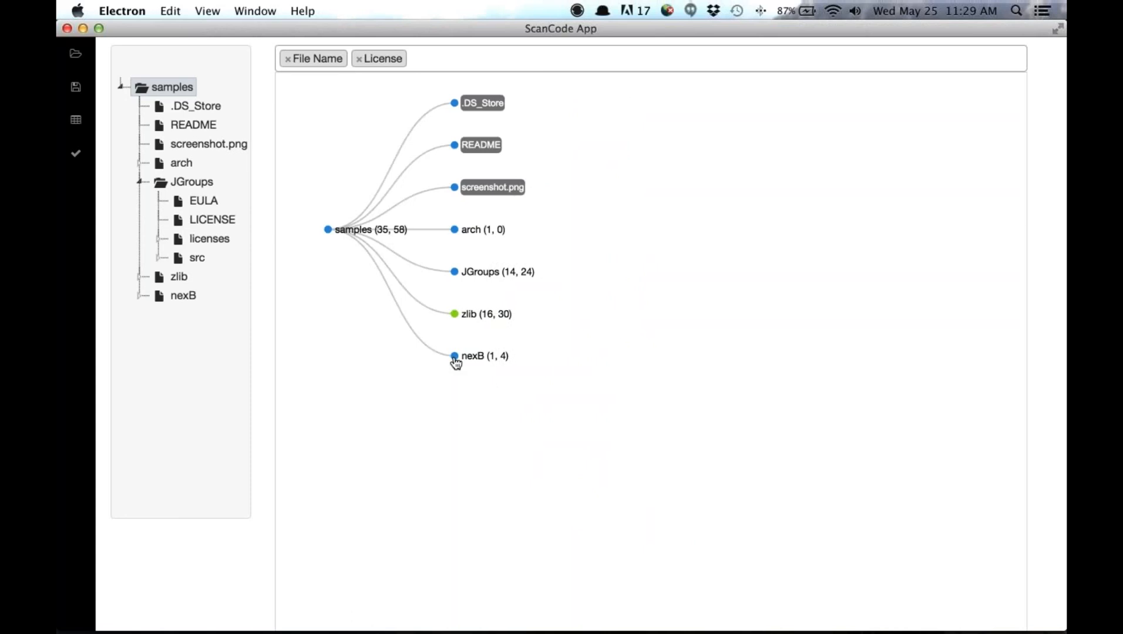
click(454, 356)
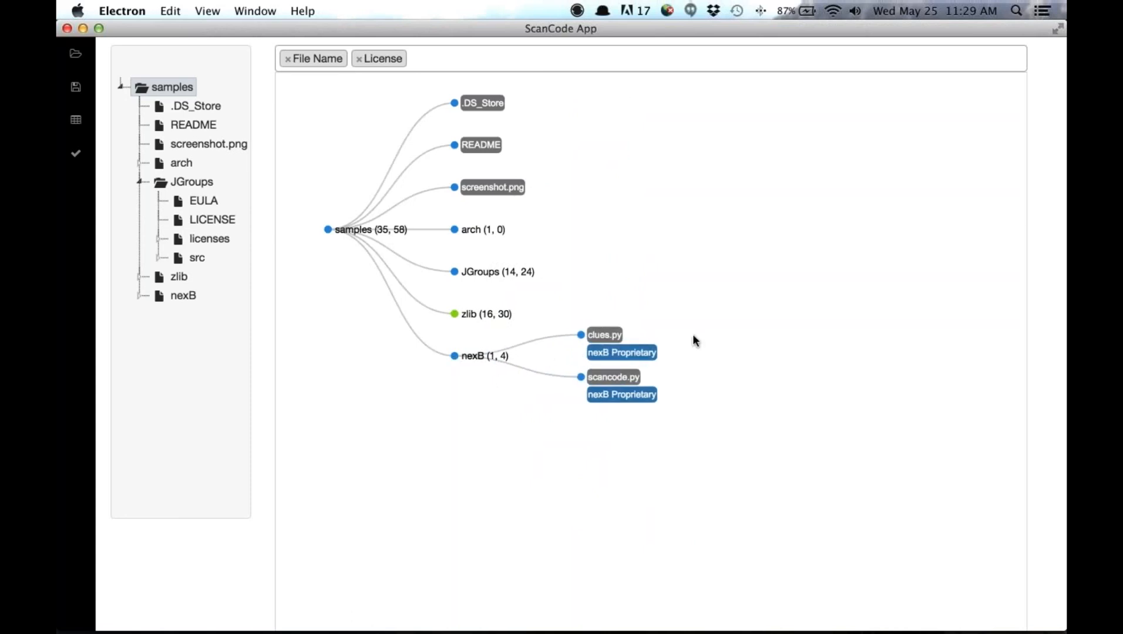
click(724, 60)
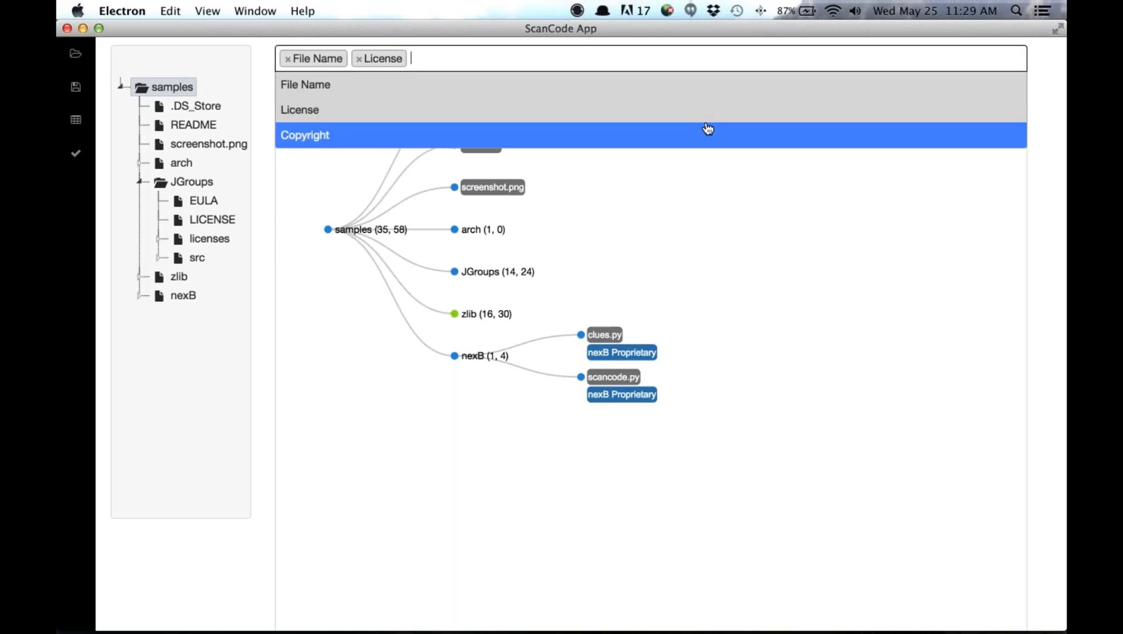
click(708, 130)
click(721, 313)
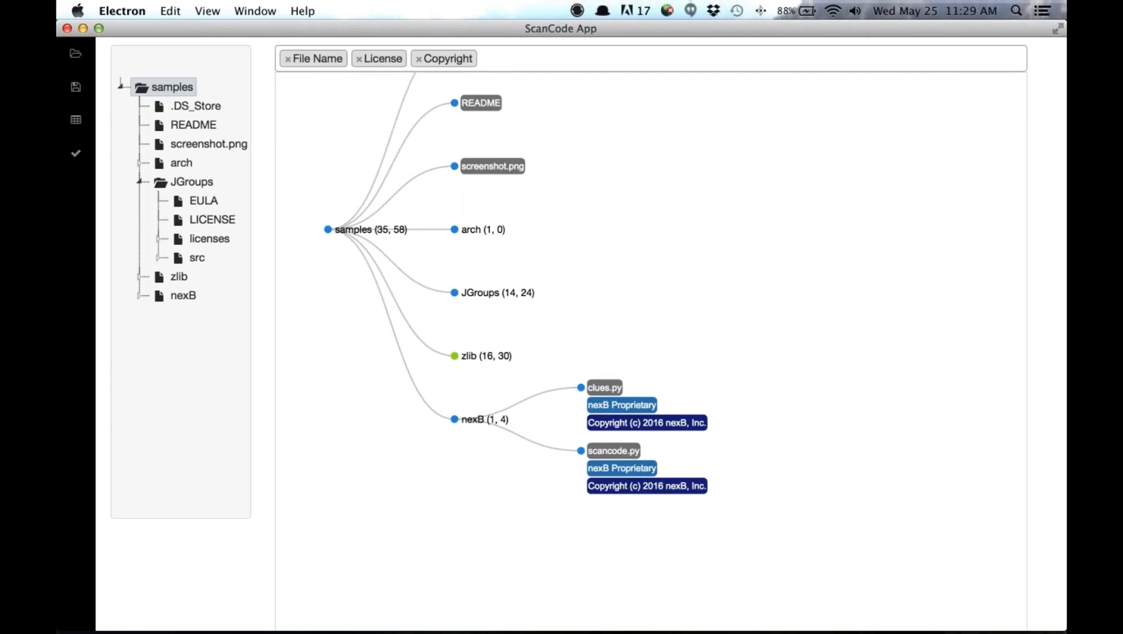
- Set the nexB node's status to Original Code and save its component form
click(484, 420)
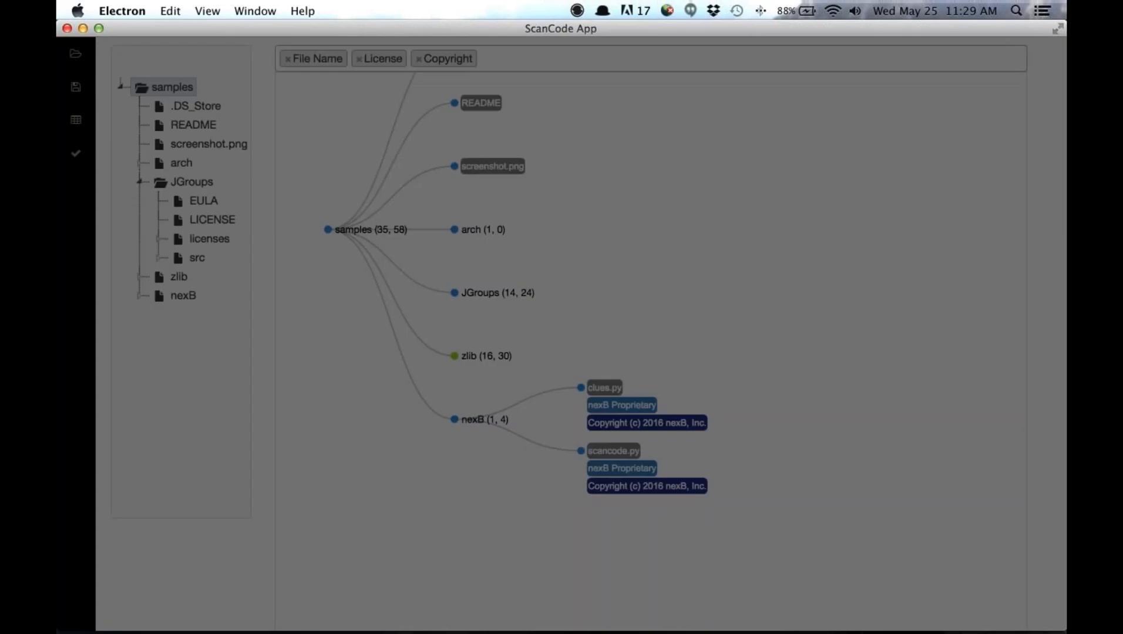
click(609, 151)
click(609, 179)
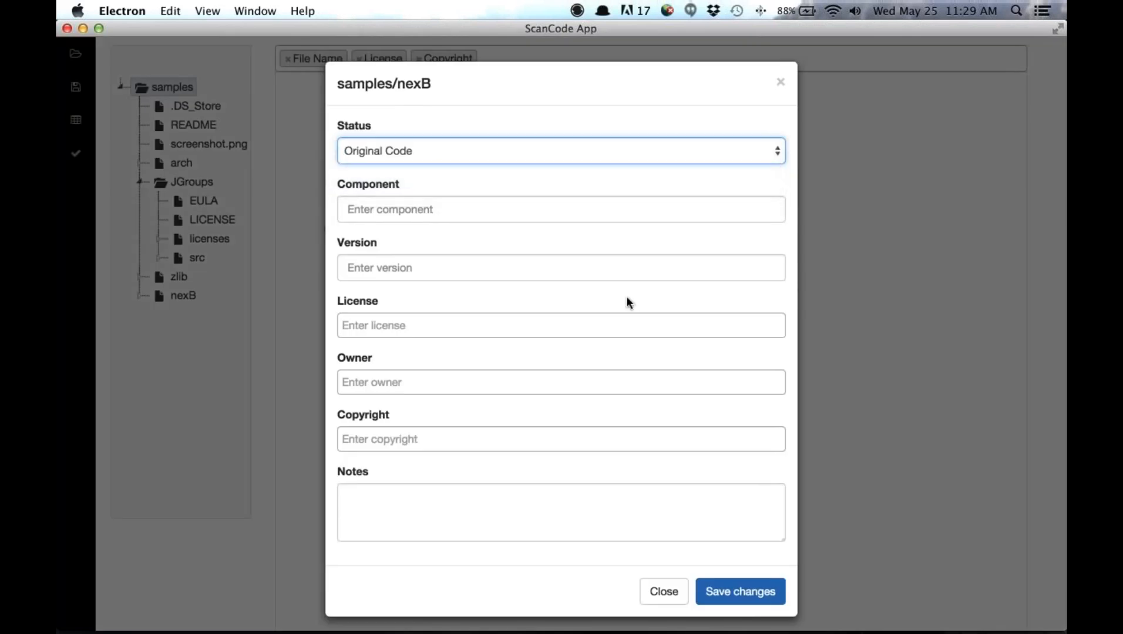
click(740, 591)
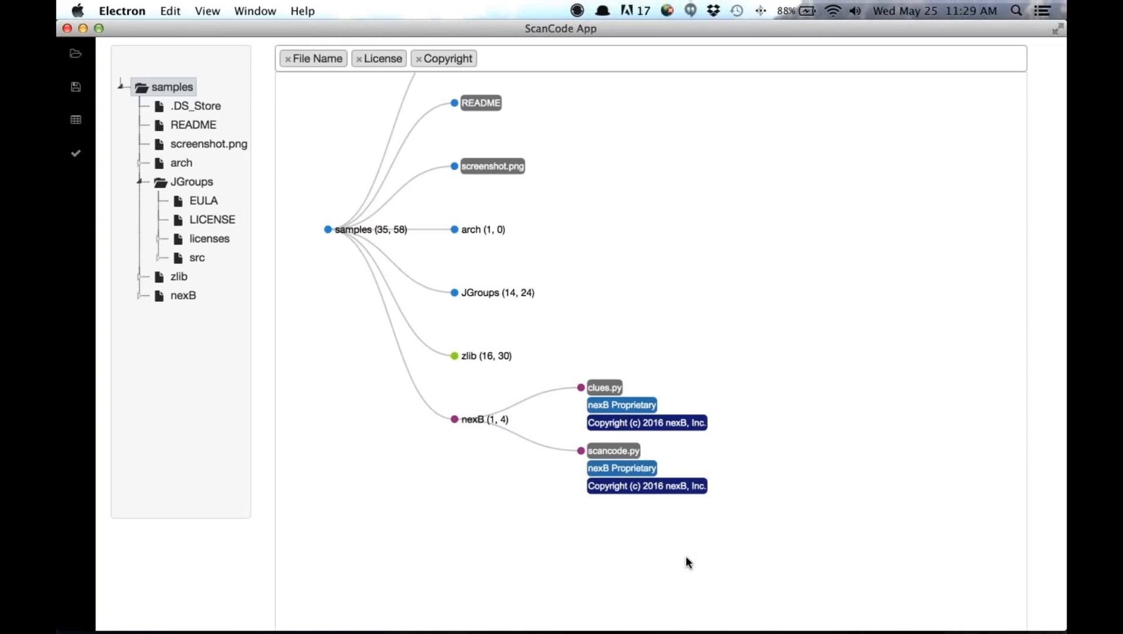
- Expand the zlib node and examine the status colours of its files and folders alongside those of nexB
click(455, 356)
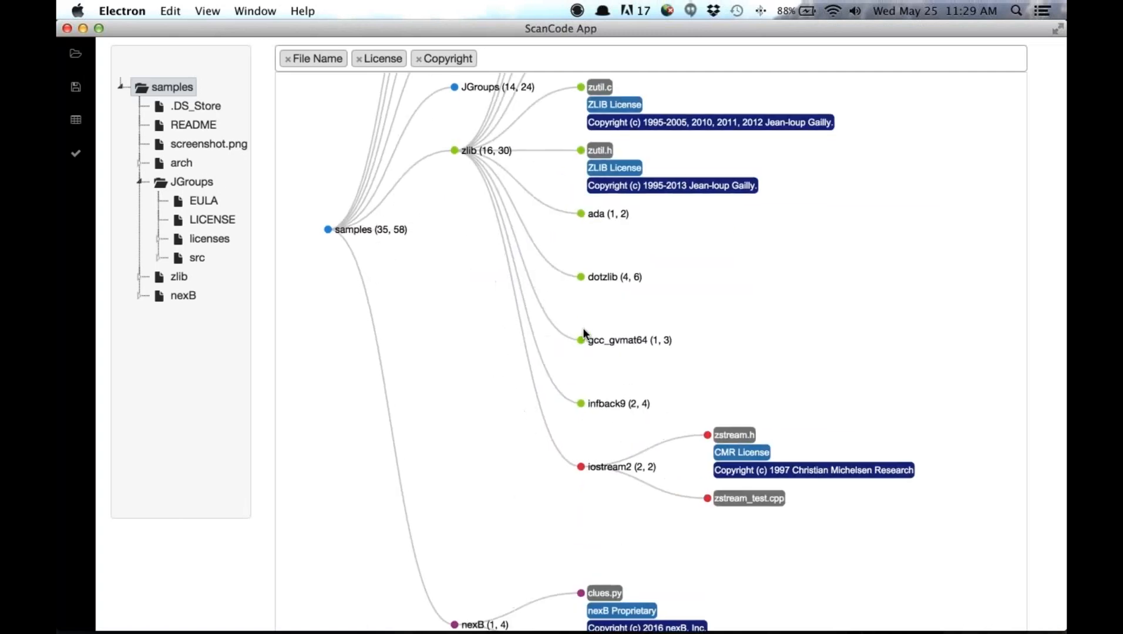
scroll(582, 328, down, 2)
scroll(709, 318, down, 3)
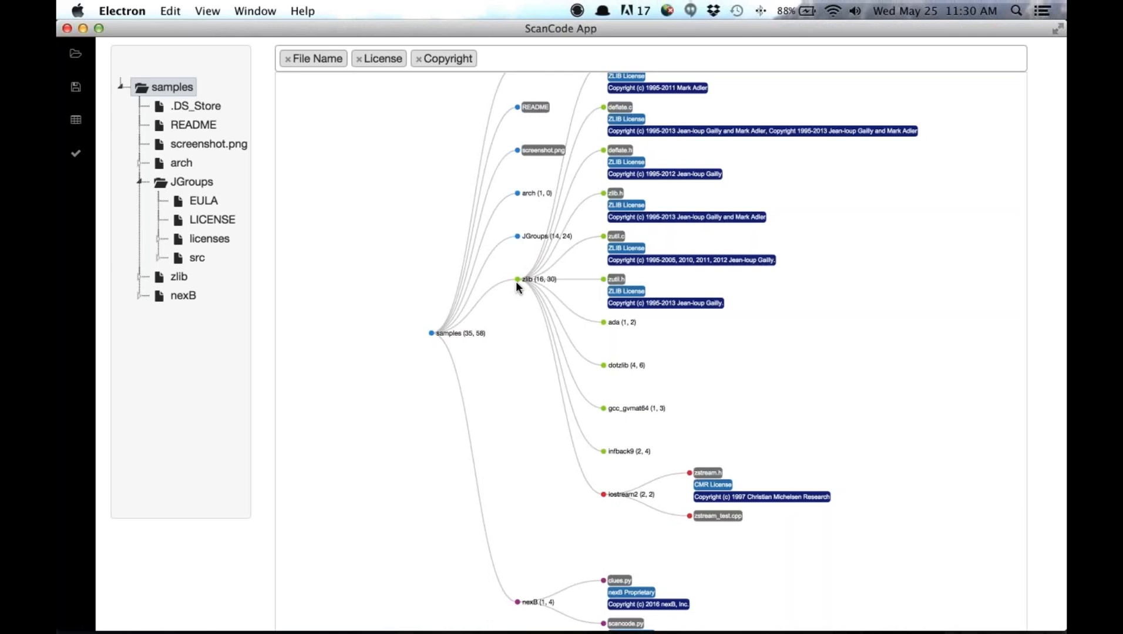
scroll(550, 461, up, 4)
drag(550, 461, 516, 300)
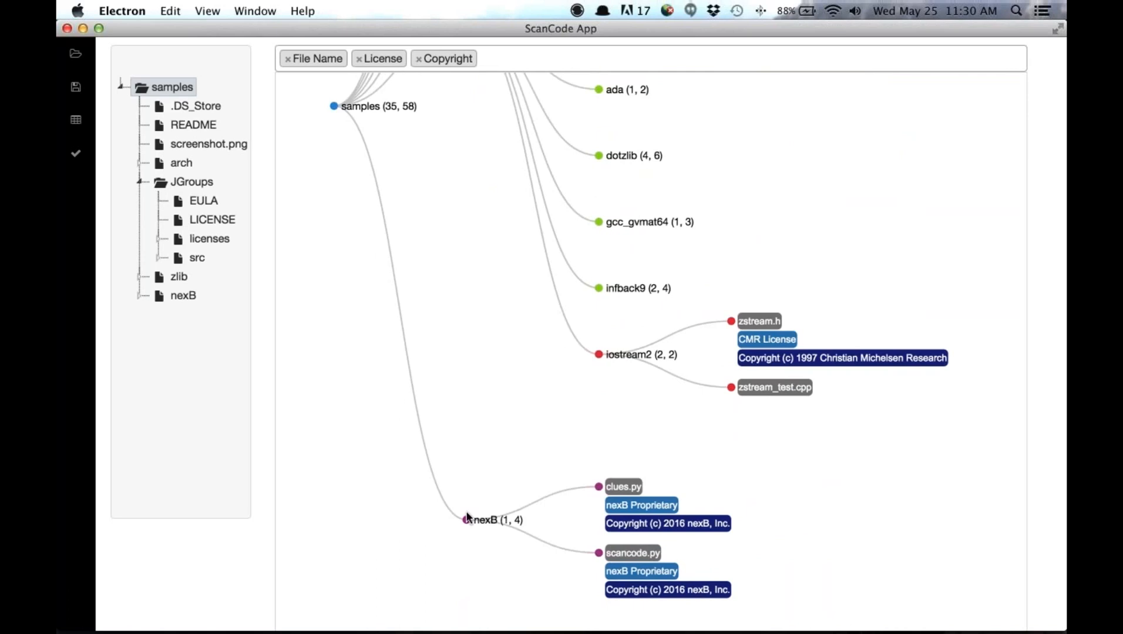
- Collapse the nexB and zlib nodes so the diagram shows only the top level of samples
click(467, 520)
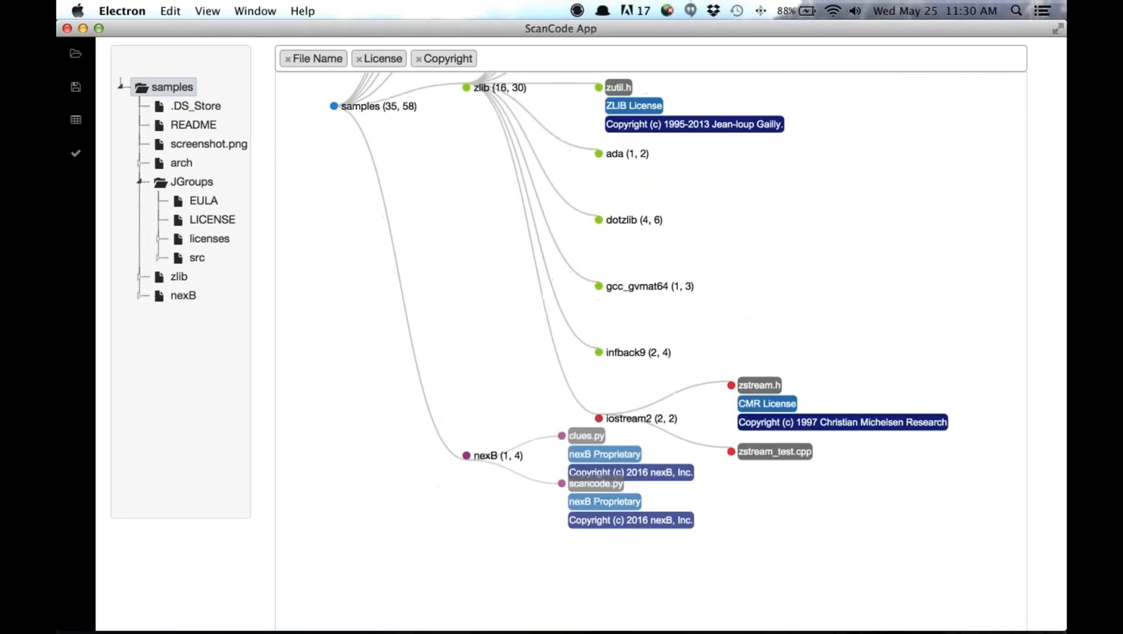
click(466, 238)
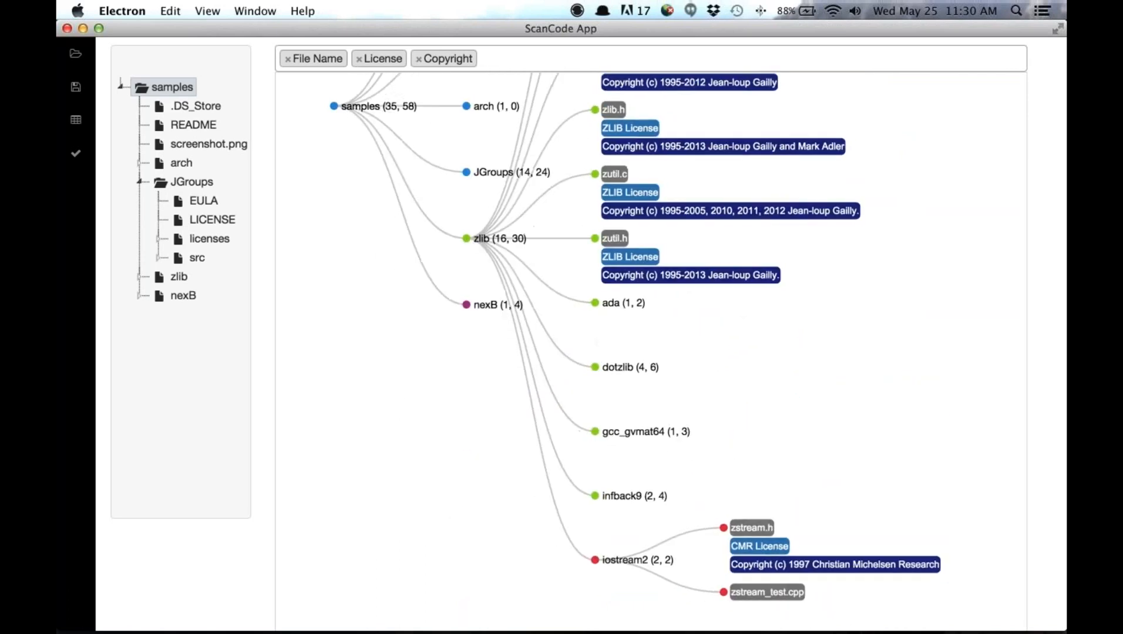
scroll(445, 326, down, 1)
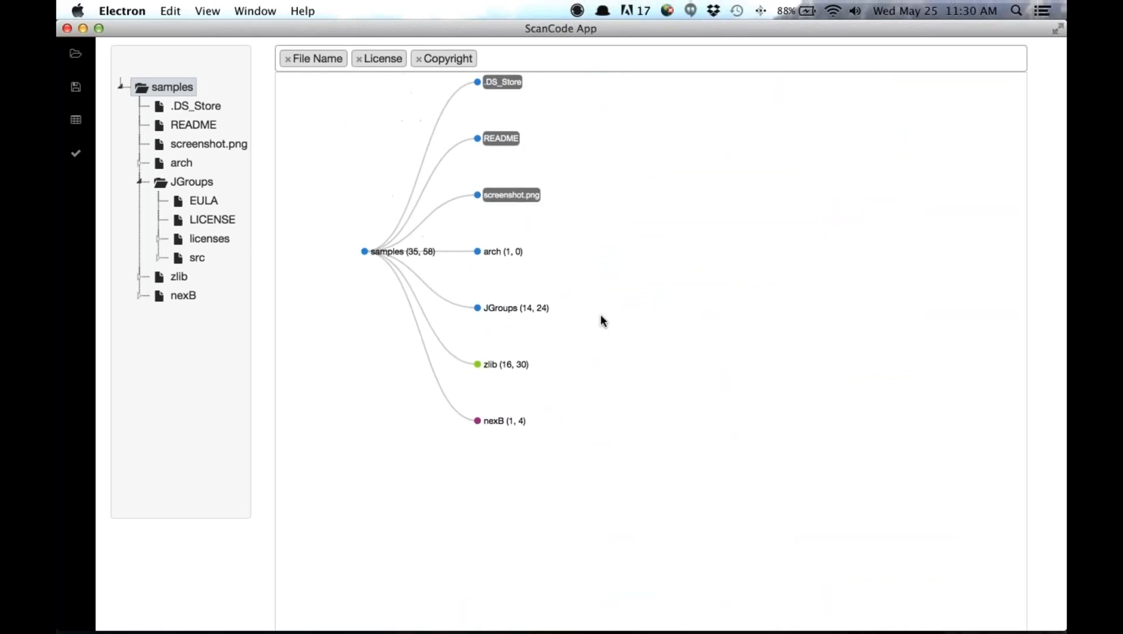